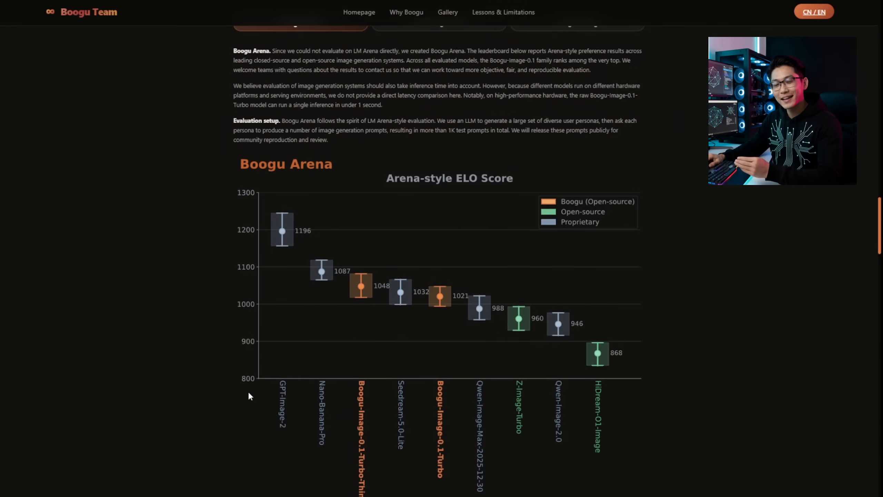
- Review the Boogu-Image-0.1 project page, covering the Boogu Arena ELO chart, the model variants and the introduction
scroll(249, 393, up, 3)
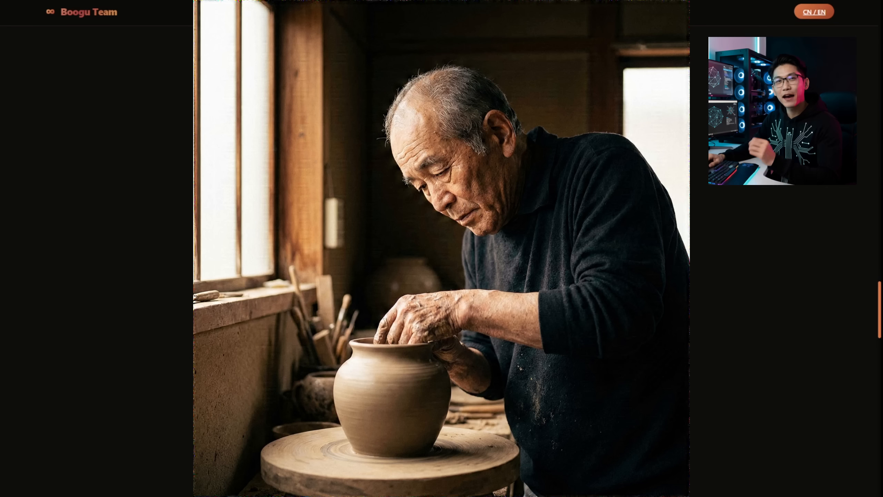
scroll(441, 249, down, 4)
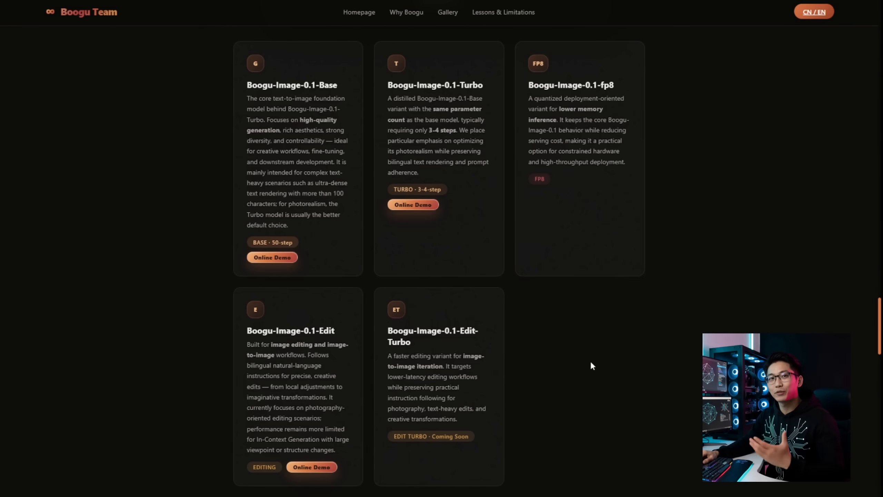
scroll(579, 379, up, 15)
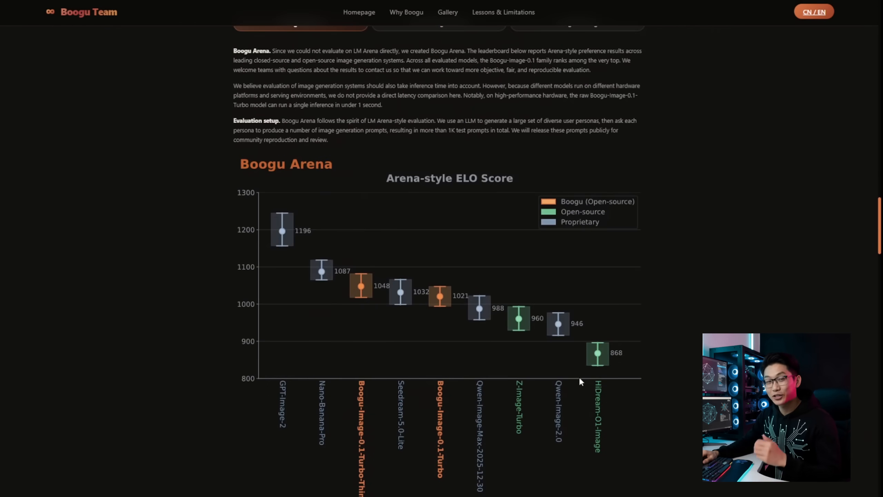
scroll(579, 378, down, 2)
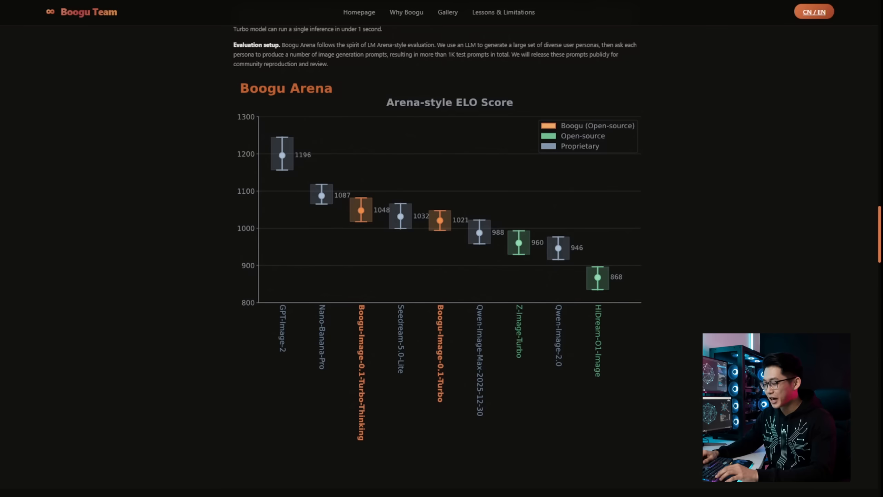
scroll(218, 313, up, 10)
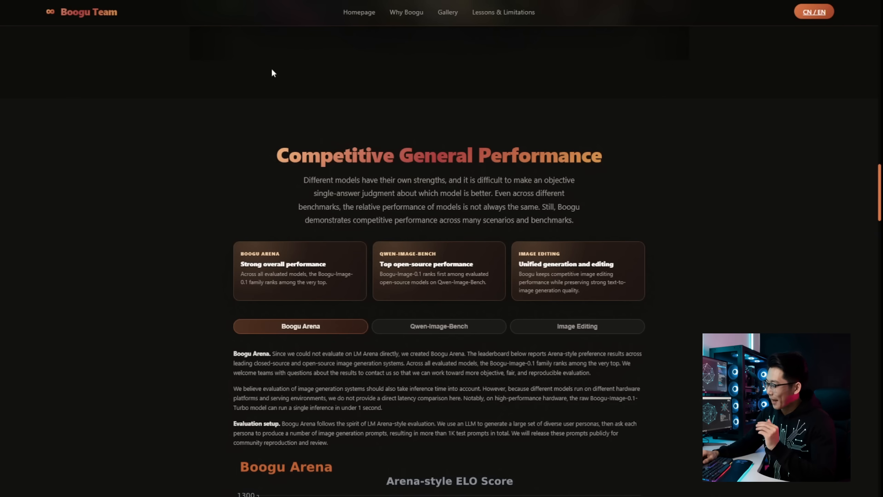
key(Home)
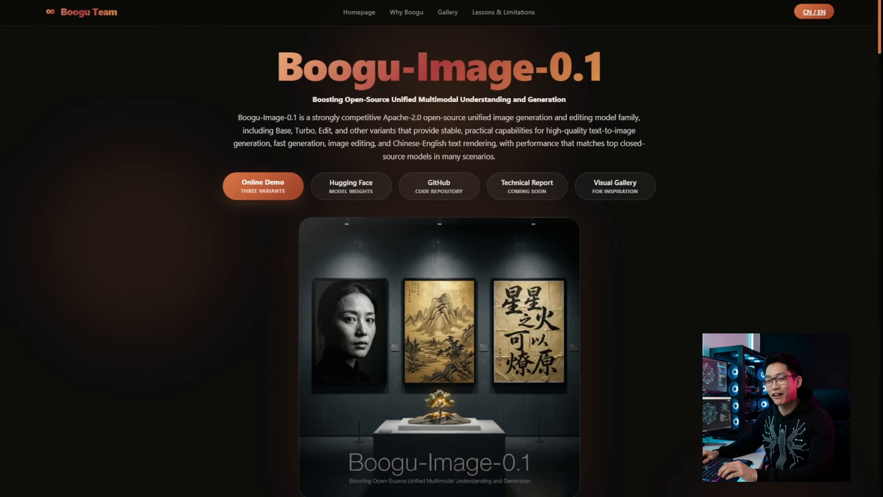
drag(469, 118, 536, 124)
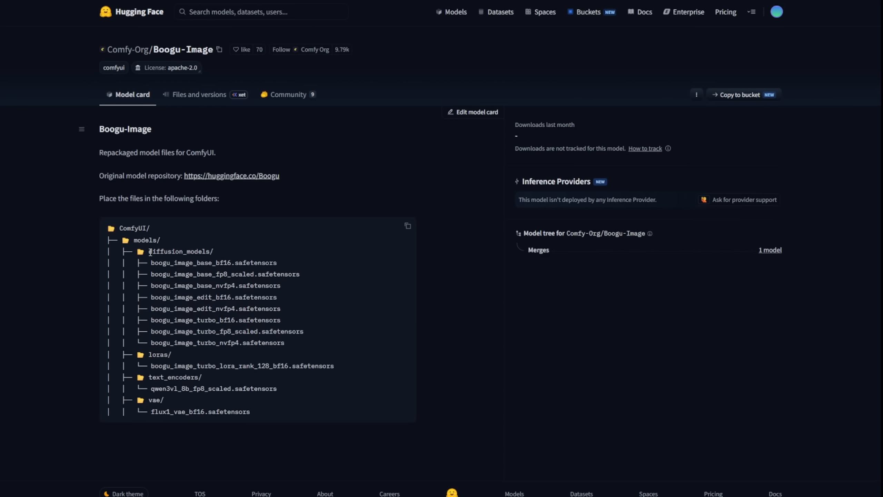
- Examine the Comfy-Org/Boogu-Image model card on Hugging Face for the diffusion model, LoRA, text encoder and VAE files and their target folders
drag(156, 251, 195, 251)
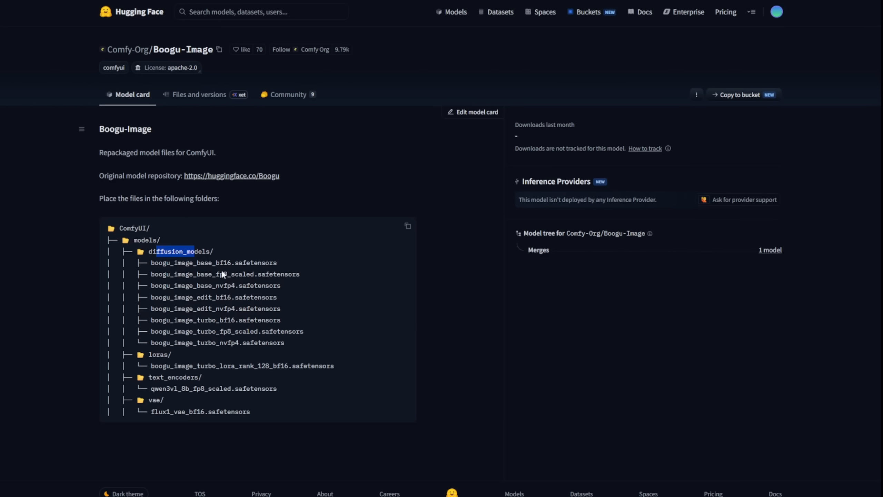
click(185, 263)
drag(196, 263, 205, 263)
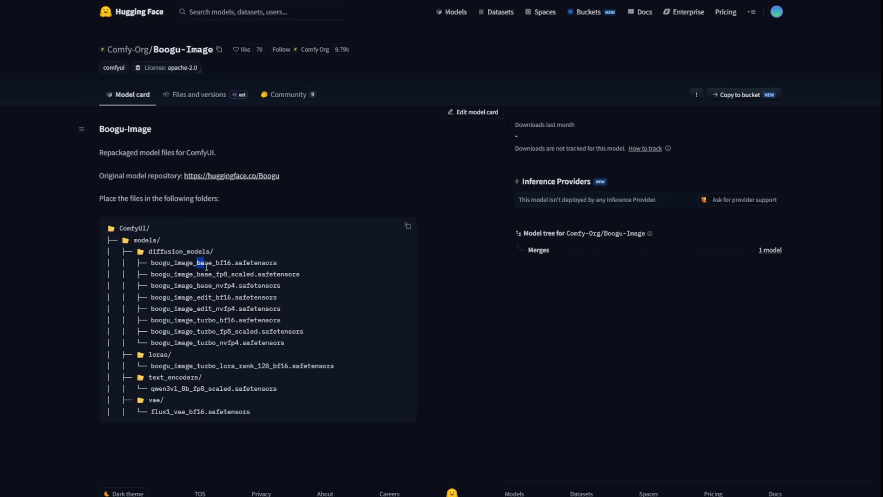
click(204, 324)
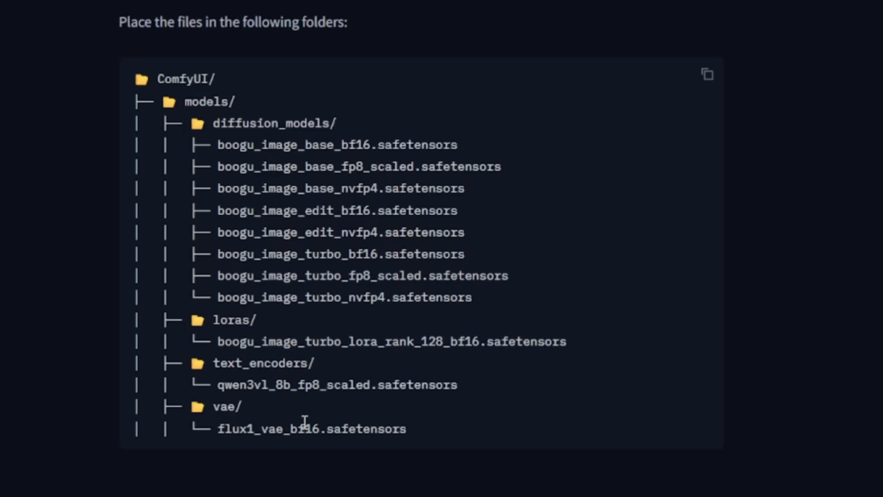
double_click(305, 423)
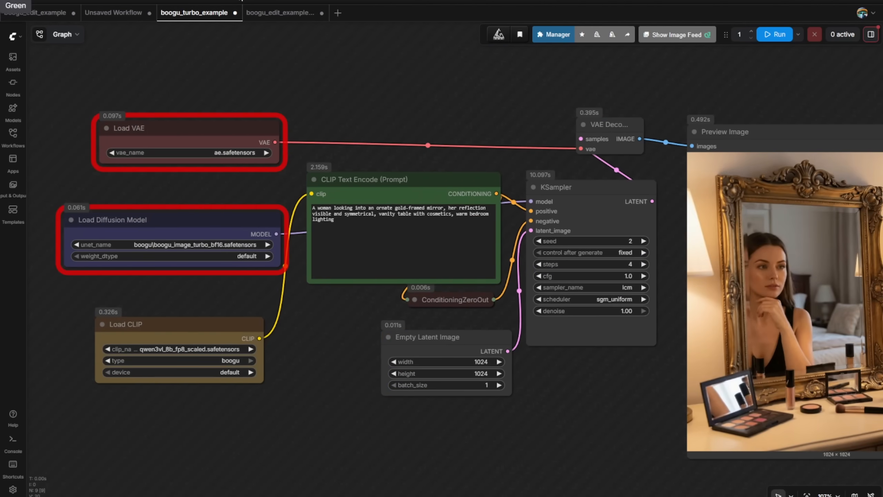
- Refresh ComfyUI and examine the loader, prompt and sampler nodes of the boogu_turbo_example workflow
key(F5)
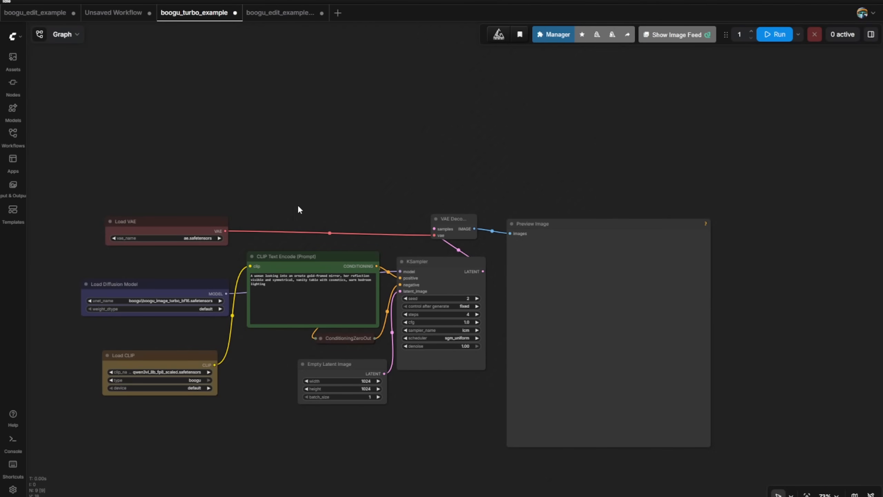
drag(367, 213, 392, 85)
scroll(281, 173, up, 4)
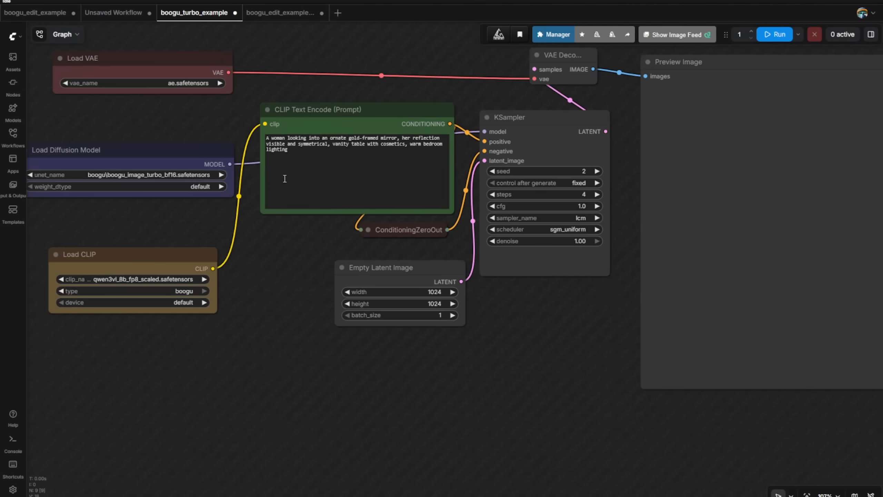
scroll(168, 210, up, 3)
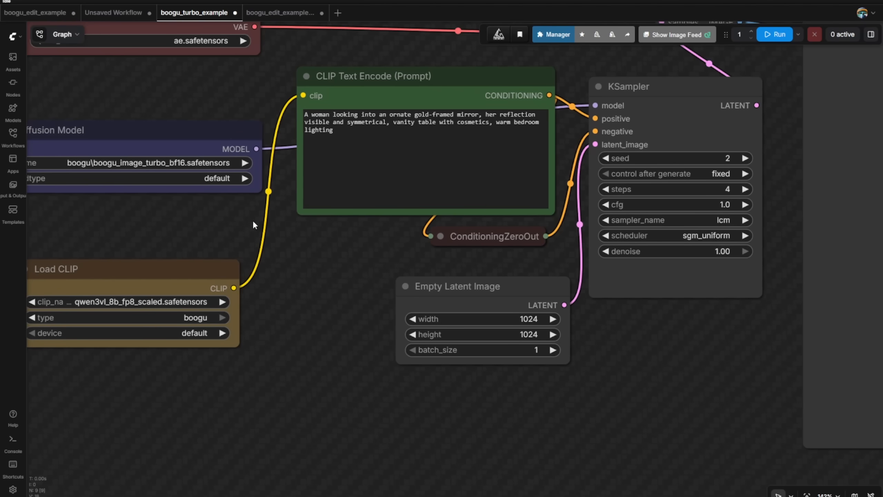
scroll(252, 224, down, 2)
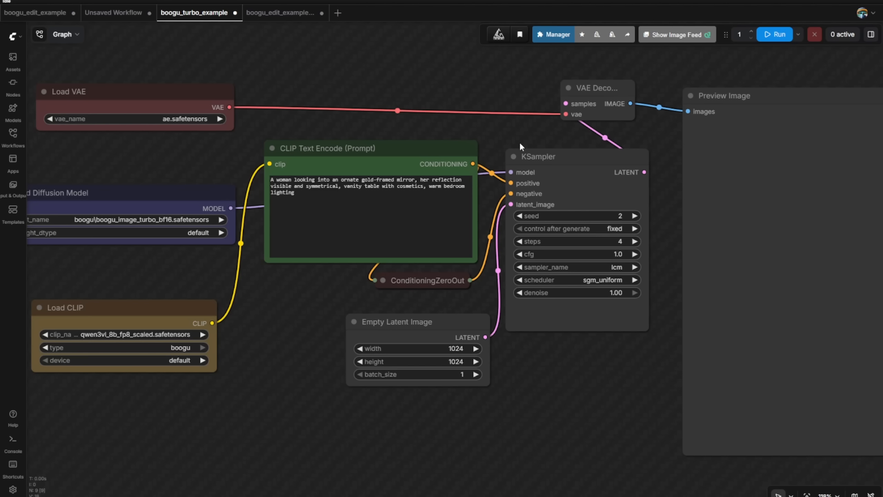
scroll(520, 142, up, 3)
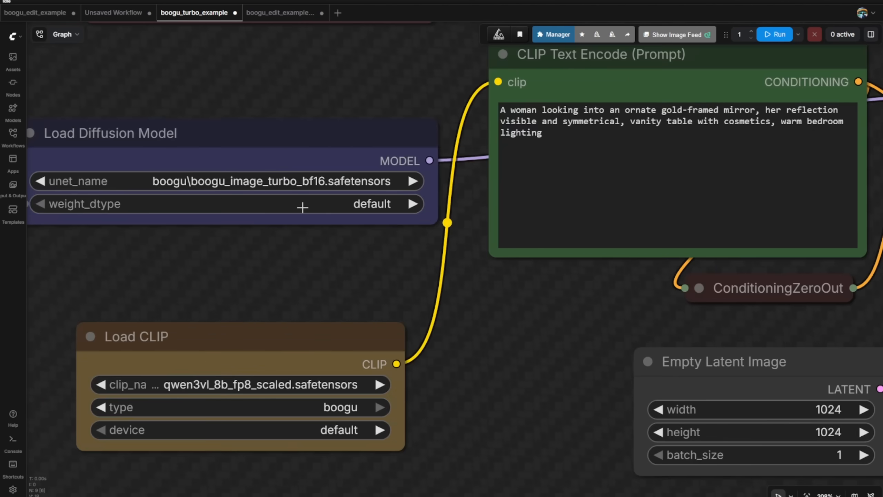
- Try out a widened Unet Loader (GGUF) node beneath the Load Diffusion Model node and delete it again
drag(286, 77, 399, 167)
click(433, 240)
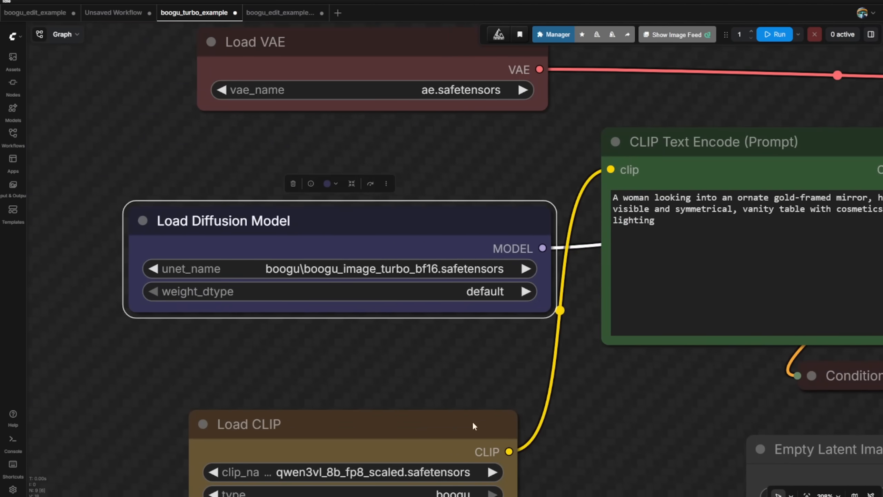
double_click(292, 356)
text(Ggu)
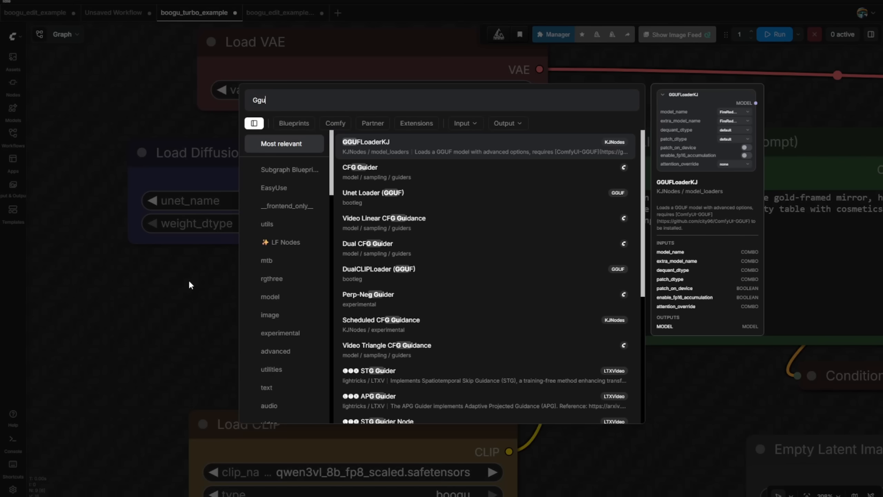
key(Down)
key(Down)
key(Return)
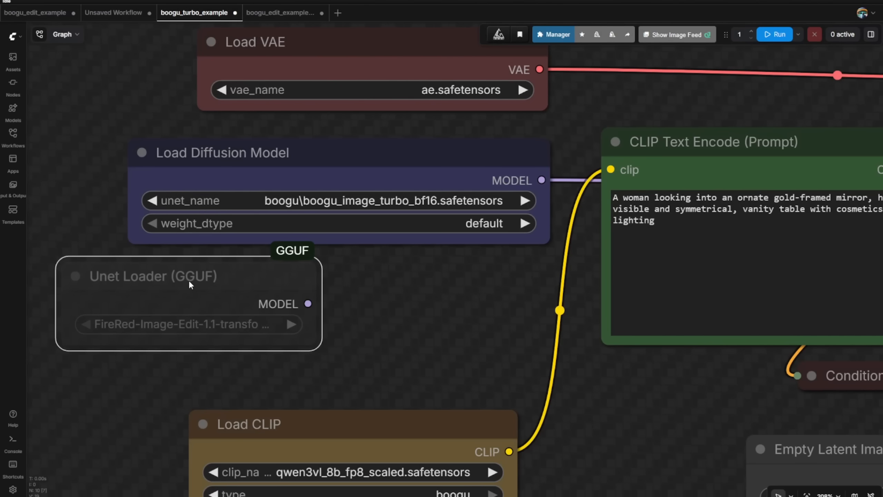
drag(189, 279, 292, 289)
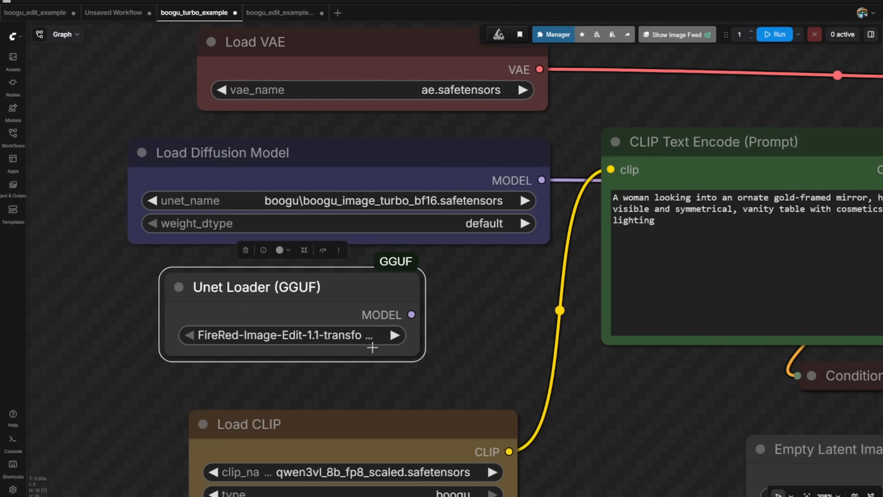
drag(422, 356, 471, 355)
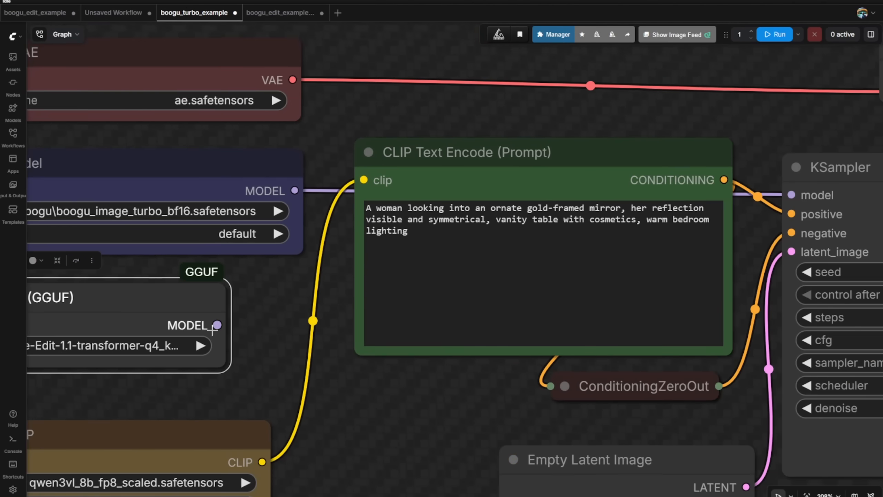
drag(278, 334, 459, 253)
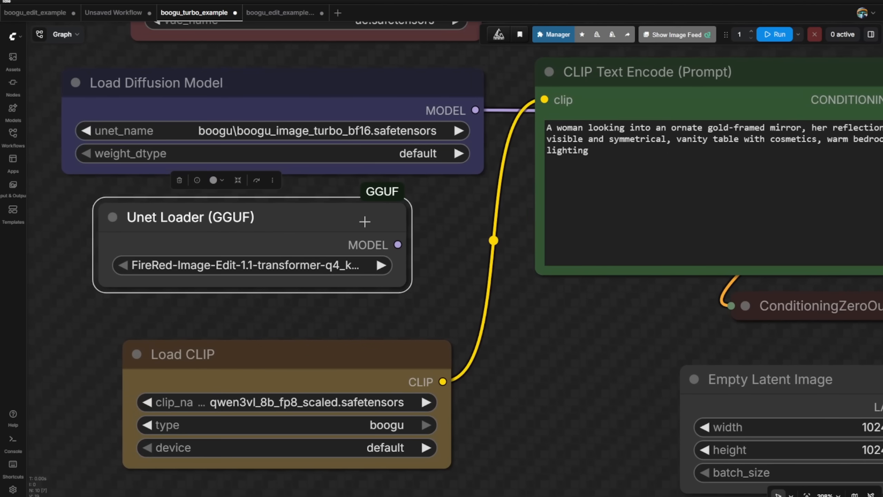
key(Delete)
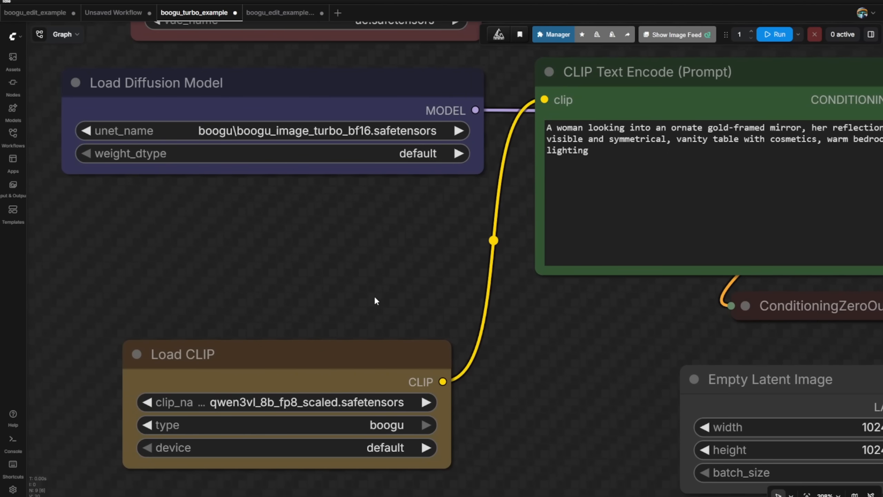
- Move the Load CLIP node up directly beneath the Load Diffusion Model node
drag(374, 366, 399, 231)
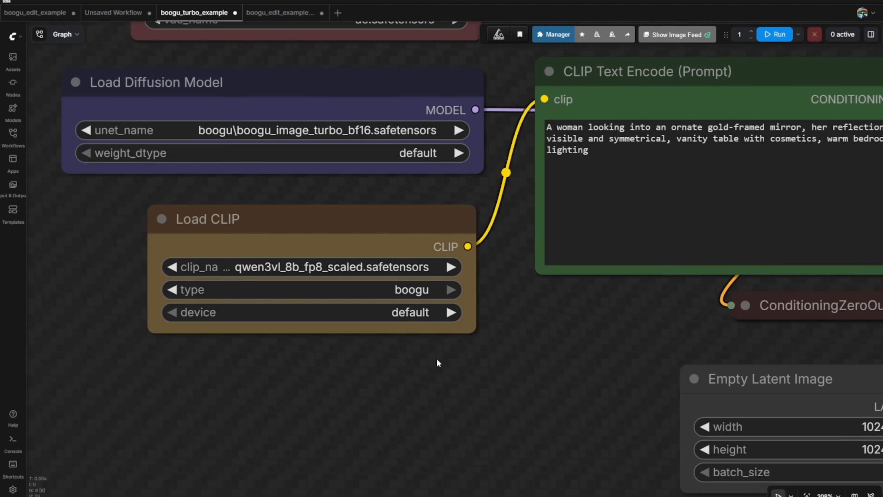
drag(431, 357, 399, 441)
- Change the mirror description in the prompt to "silver-framed" and run the turbo workflow
mouse_move(381, 313)
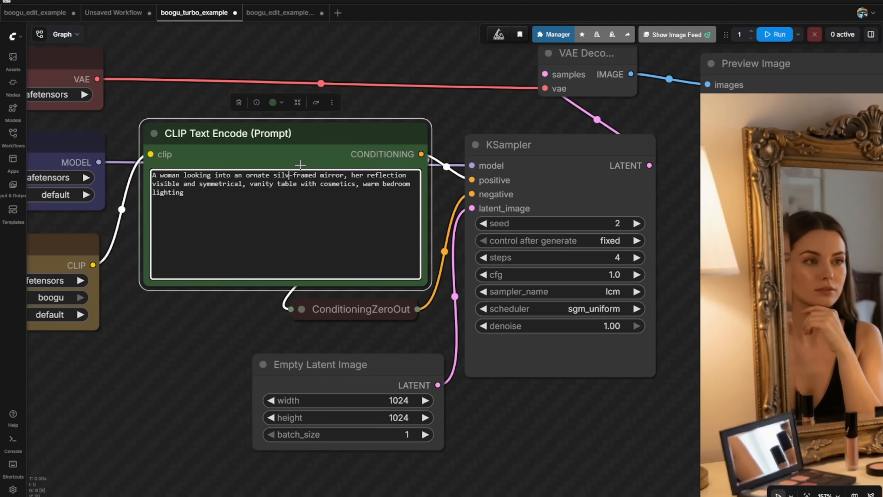
text(er)
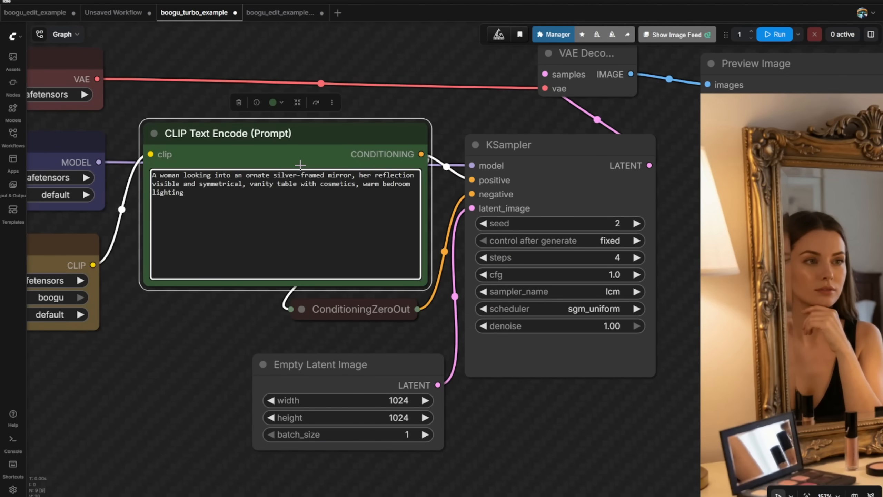
click(468, 94)
scroll(469, 92, down, 3)
drag(468, 93, 345, 116)
key(ctrl+Return)
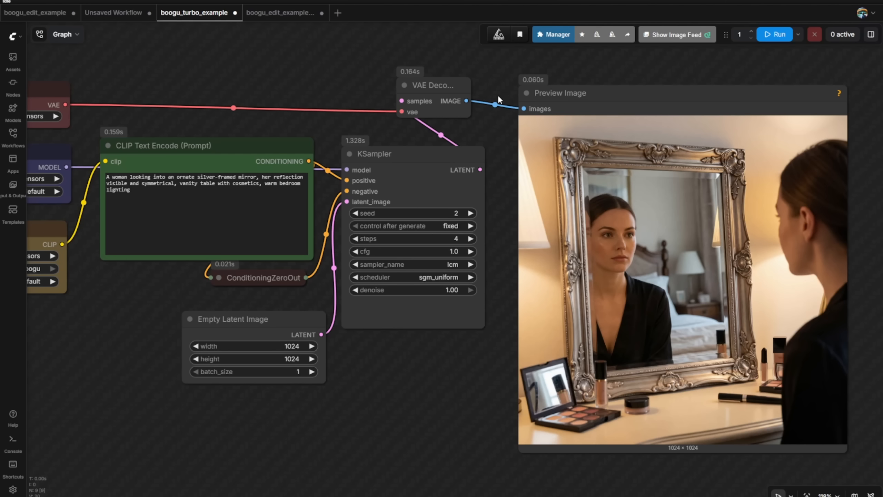
- Inspect the generated silver-framed mirror image in the turbo workflow's Preview Image node
drag(522, 104, 289, 97)
scroll(286, 111, up, 1)
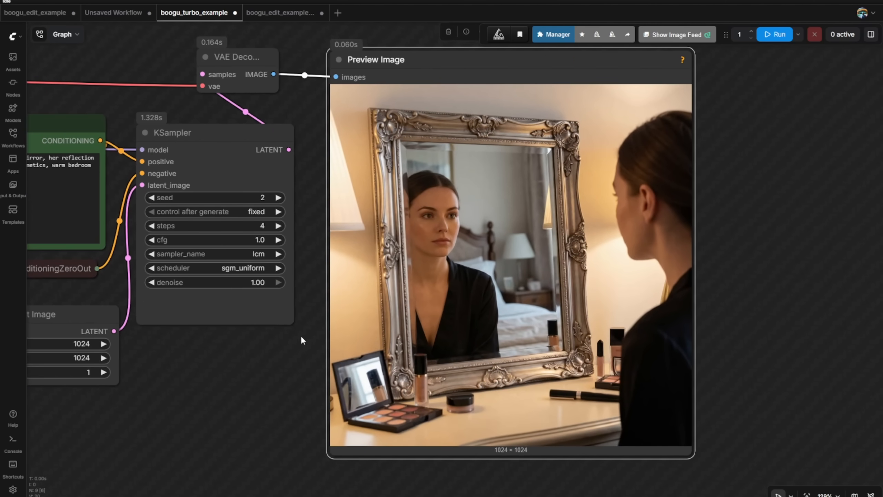
scroll(300, 337, up, 1)
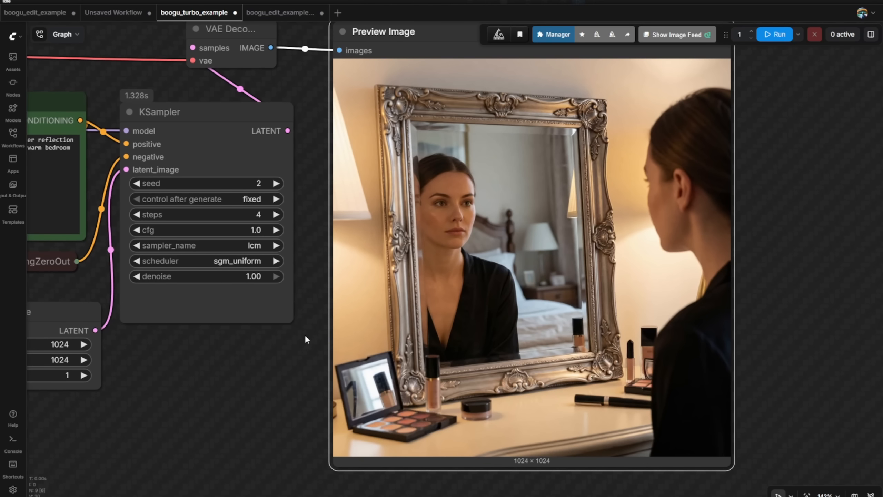
scroll(307, 339, down, 1)
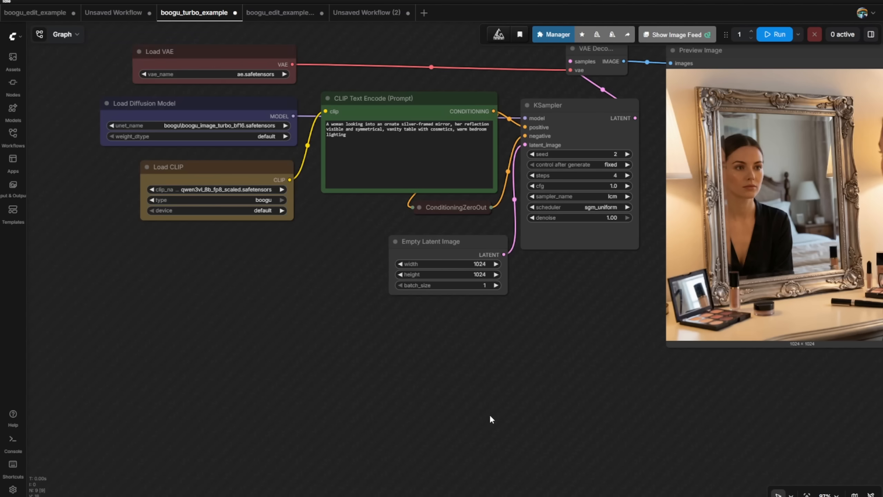
- Paste the copied Boogu base-model node group into the empty canvas area below the turbo workflow
scroll(452, 376, down, 1)
drag(221, 342, 333, 259)
scroll(321, 261, down, 4)
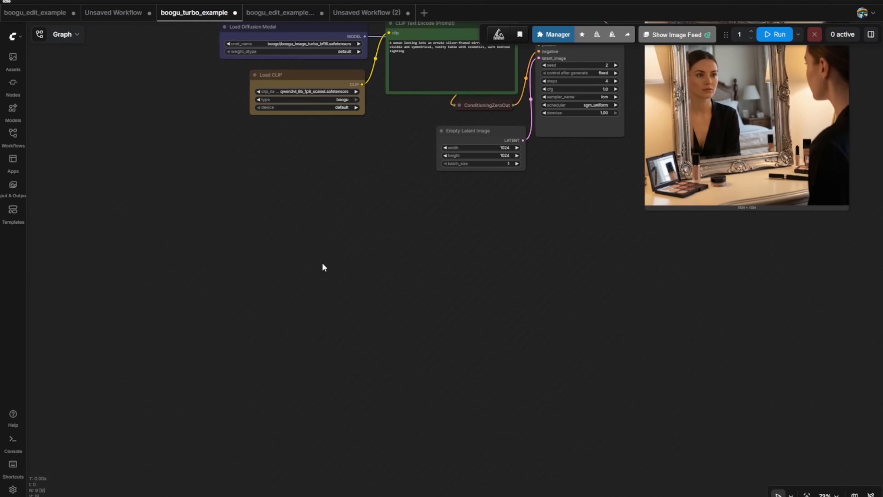
key(ctrl+v)
drag(445, 246, 403, 233)
scroll(322, 258, up, 4)
click(332, 183)
scroll(280, 224, up, 3)
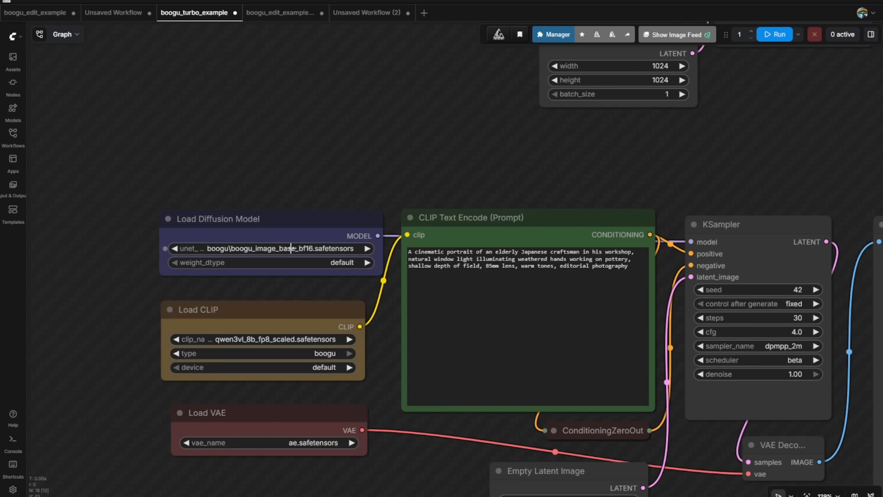
- Copy the silver-framed mirror prompt from the turbo group into the base group's CLIP Text Encode node and generate the image
scroll(490, 178, down, 7)
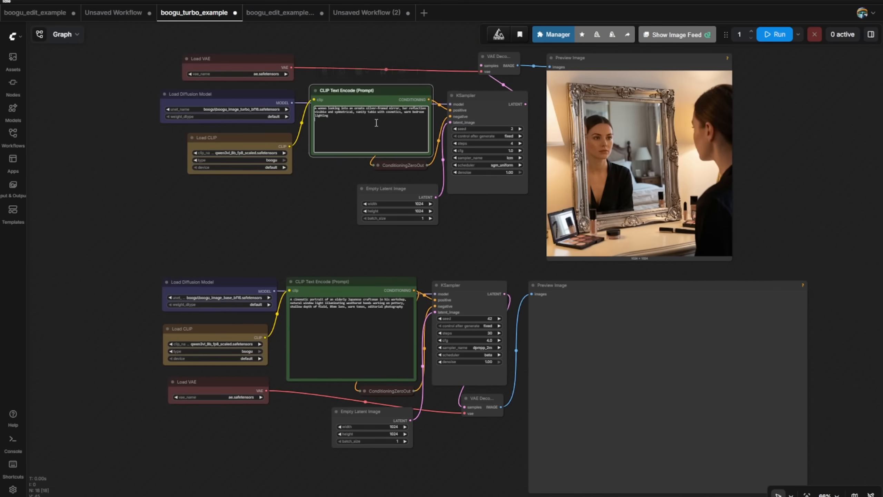
click(376, 123)
key(ctrl+a)
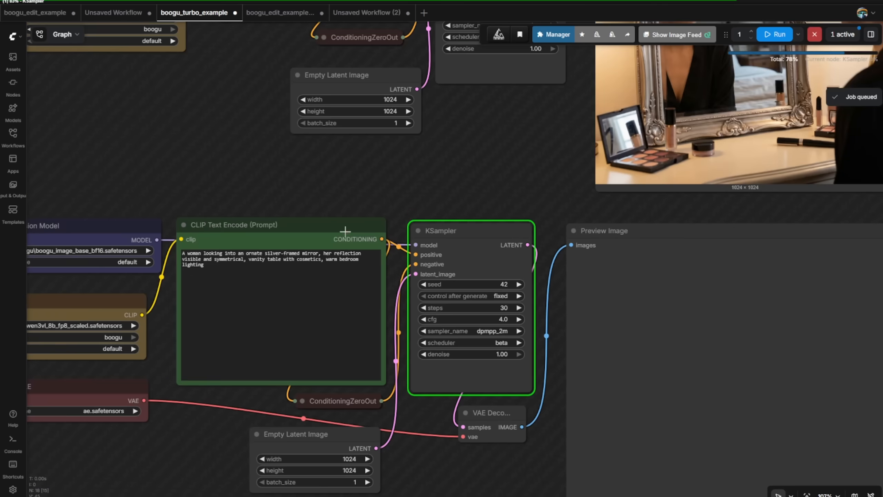
scroll(398, 230, down, 3)
scroll(438, 200, up, 1)
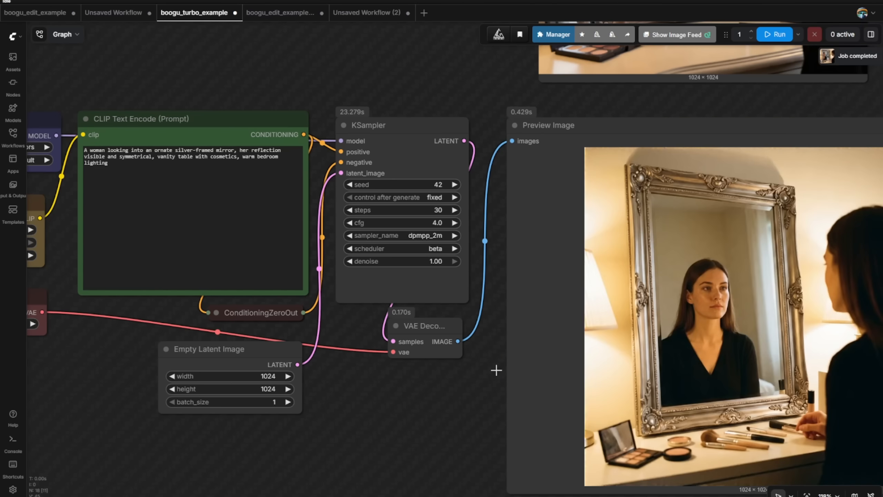
- Move the base workflow's Preview Image node up beside the turbo workflow's Preview Image node
scroll(445, 405, down, 2)
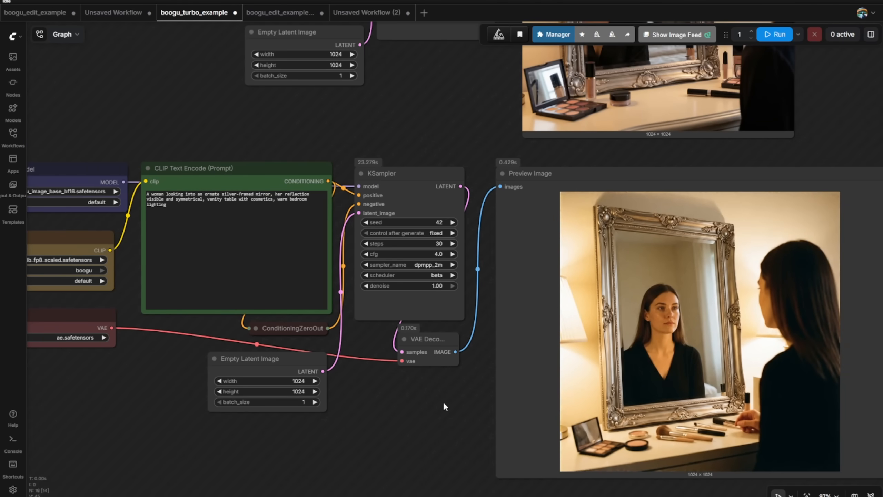
scroll(422, 128, down, 4)
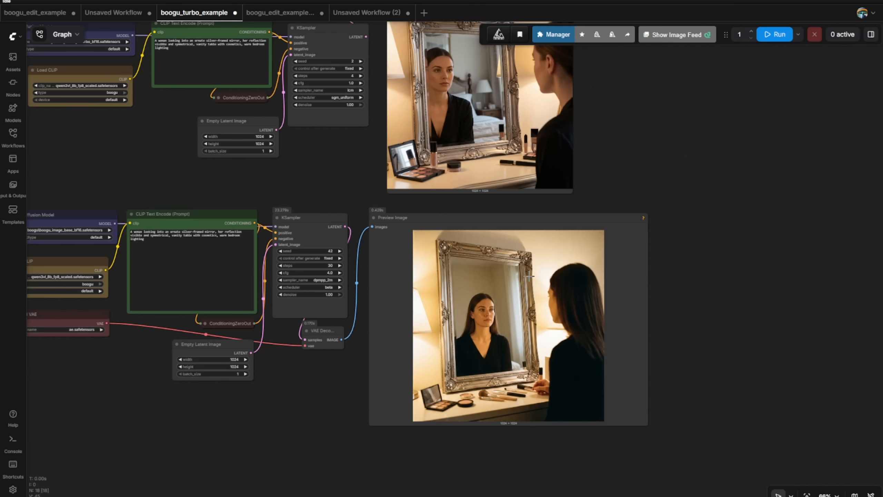
drag(506, 218, 721, 113)
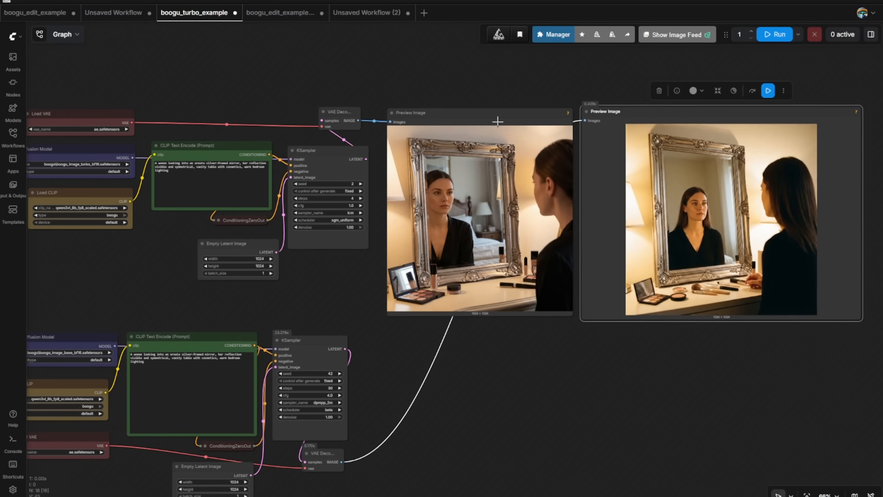
- Compare the turbo and base silver-framed mirror images up close, checking the woman, her reflection and the vanity table
scroll(592, 95, up, 6)
drag(606, 102, 341, 63)
scroll(680, 230, up, 6)
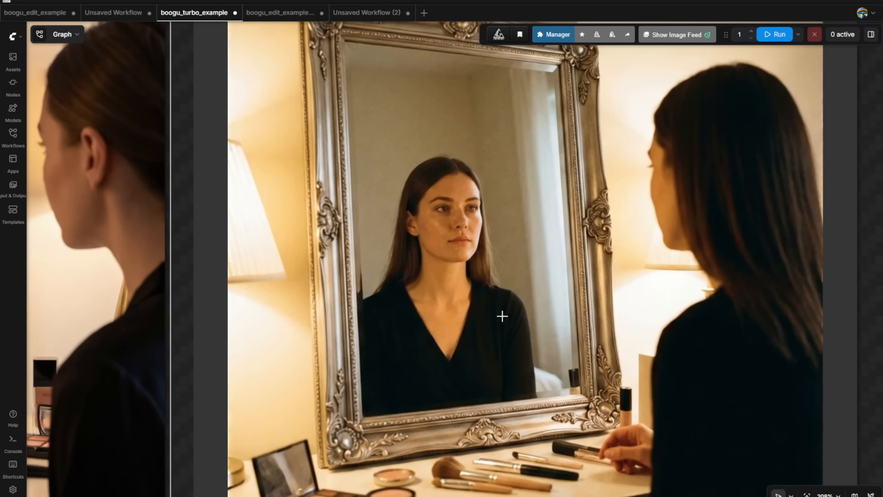
scroll(499, 318, down, 10)
scroll(380, 308, up, 7)
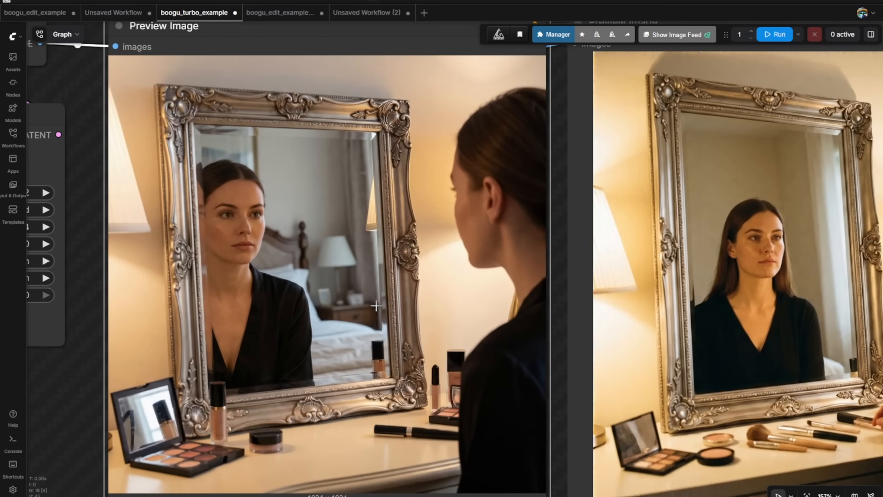
scroll(376, 306, up, 1)
drag(329, 272, 450, 261)
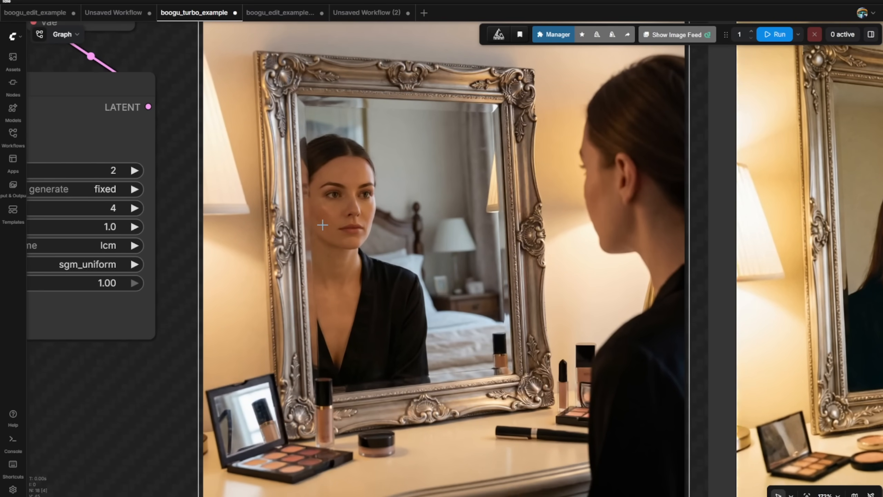
scroll(680, 231, down, 3)
drag(680, 231, 312, 254)
scroll(421, 261, up, 4)
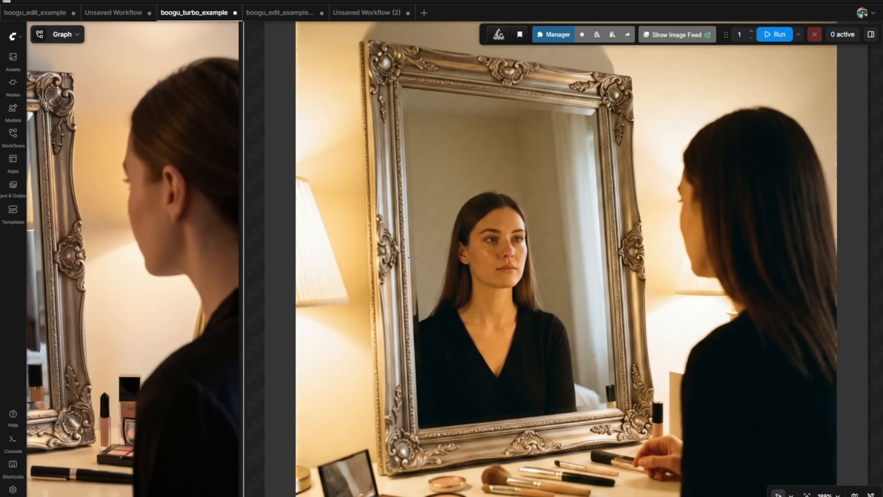
scroll(348, 290, down, 5)
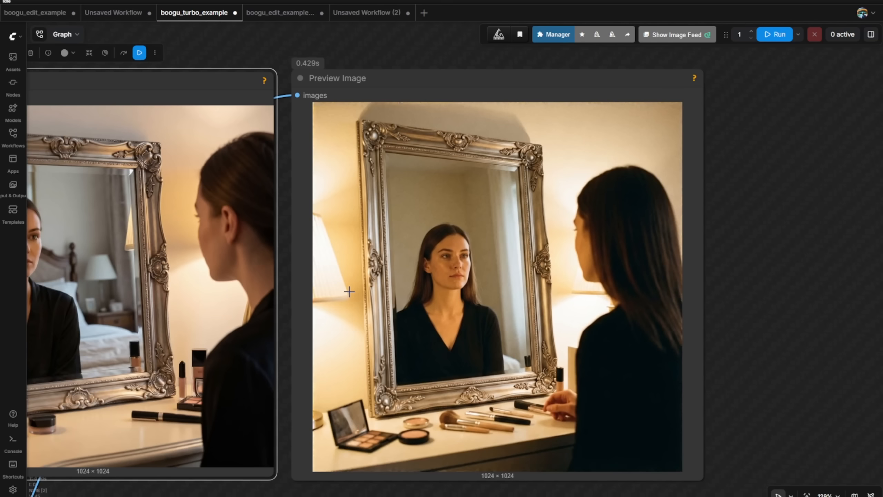
- Move the base Preview Image node back below the turbo preview, level with the base workflow's nodes
drag(287, 458, 477, 335)
scroll(478, 334, down, 2)
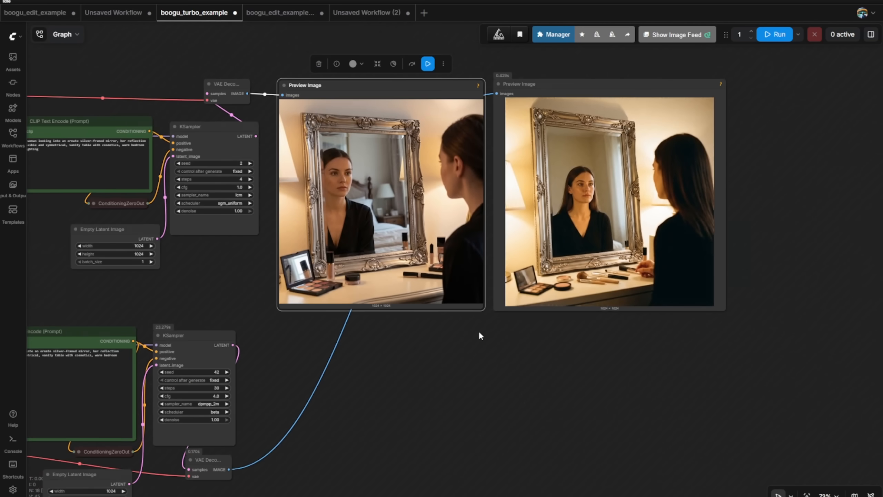
click(580, 96)
drag(580, 97, 362, 348)
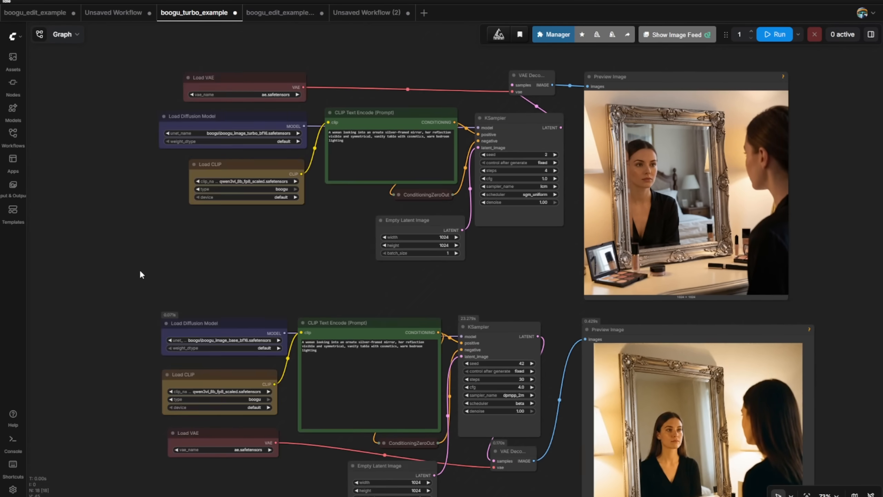
- Add a Text String (Multiline) node in the empty area between the turbo and base loader nodes
drag(87, 268, 185, 232)
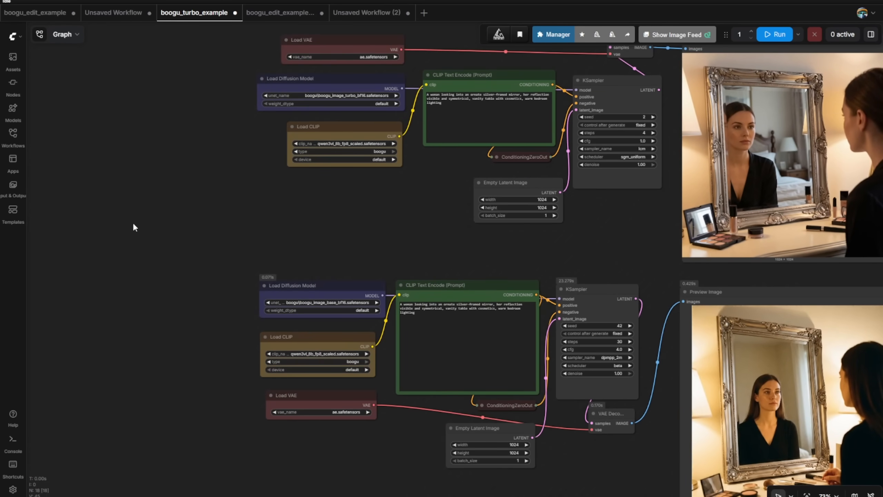
double_click(164, 211)
text(multil)
key(Return)
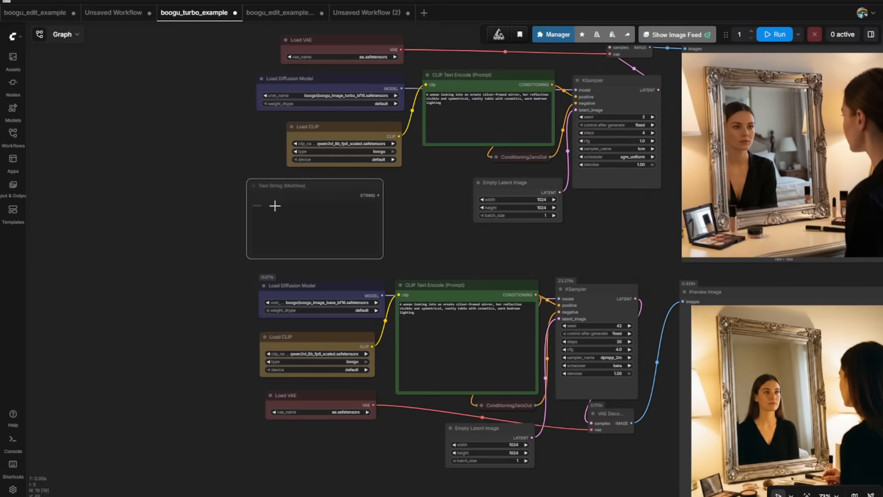
click(194, 188)
- Enter the prompt "A group photo of five diverse friends laughing together at an outdoor cafe, natural candid pose, golden hour lighting, each person wearing different colored clothing"
scroll(196, 215, up, 4)
click(254, 213)
text(A group photo of five diverse friends laughing together at an outdoor cafe, natural candid pose, golden hour lighting, each person wearing different colored clothing)
- Connect the Text String node's STRING output to both CLIP Text Encode nodes and widen the text node
drag(226, 271, 435, 426)
drag(226, 271, 474, 119)
scroll(554, 302, down, 2)
drag(324, 325, 397, 255)
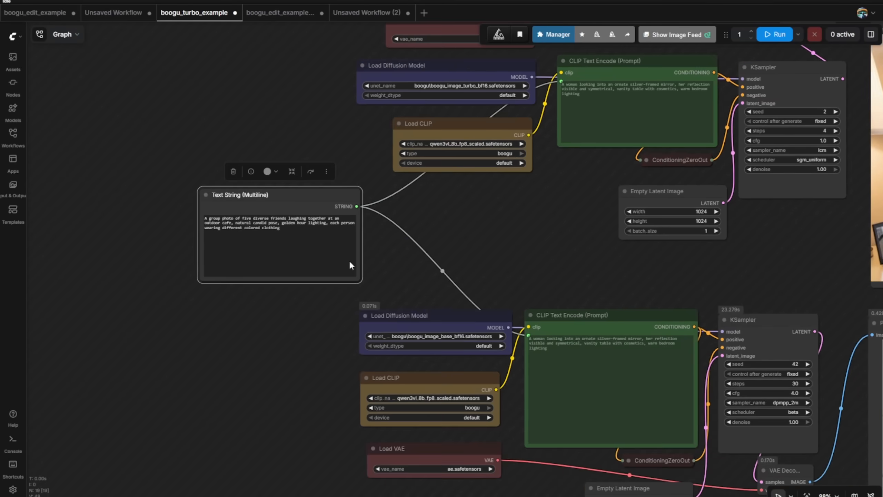
drag(359, 281, 465, 284)
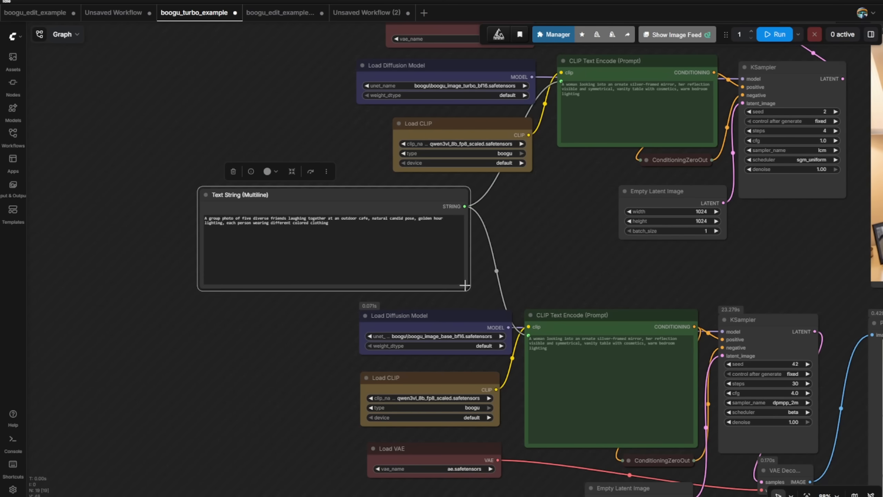
- Run the turbo and base workflows together with the shared group-photo prompt
click(622, 280)
scroll(622, 280, down, 4)
click(795, 34)
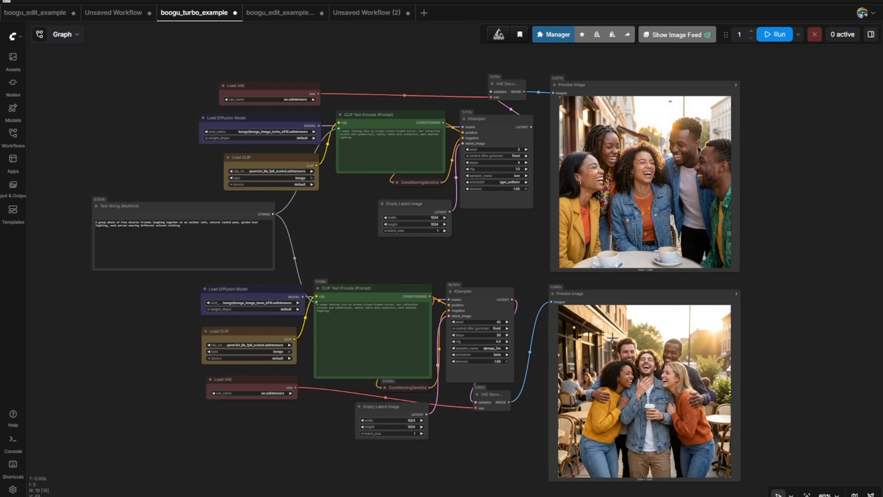
- Move the Text String (Multiline) node closer to the prompt encoders and compare the two generated group photos
drag(253, 205, 308, 206)
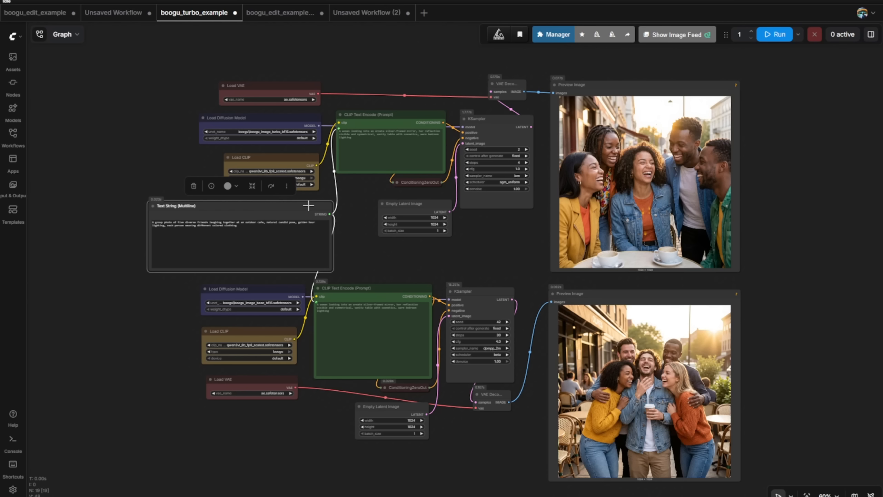
scroll(626, 178, up, 2)
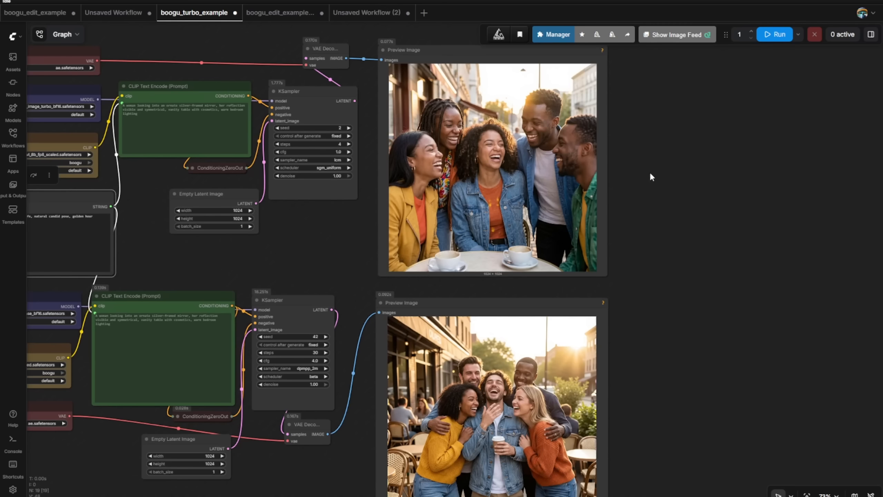
drag(720, 319, 743, 154)
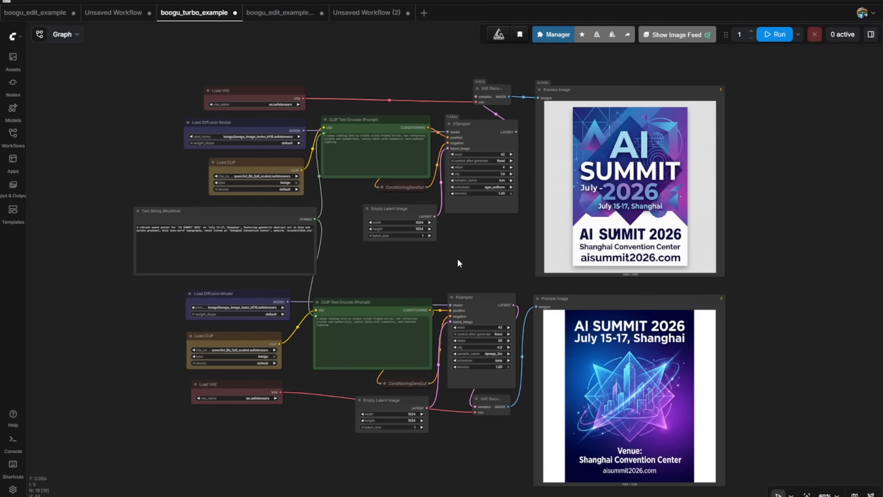
- Place the base workflow's AI Summit poster preview beside the turbo poster preview
drag(458, 264, 373, 223)
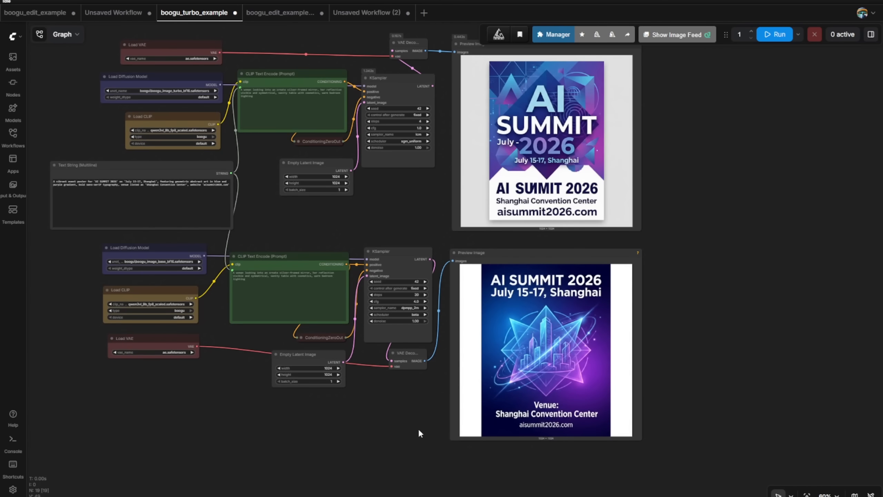
scroll(520, 425, up, 3)
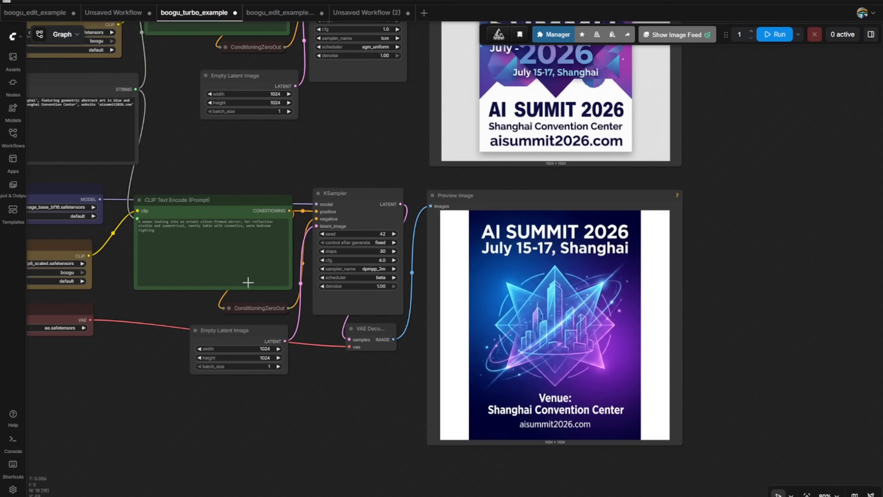
scroll(389, 461, down, 1)
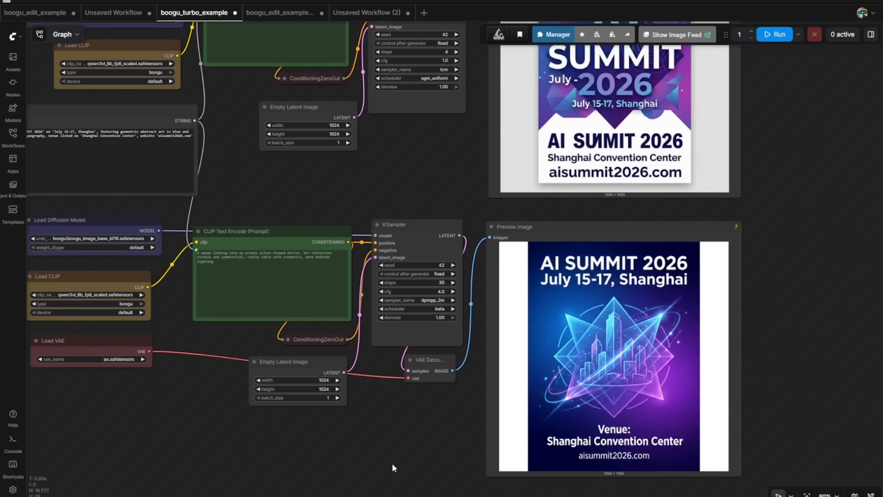
drag(390, 461, 306, 482)
drag(526, 245, 799, 48)
drag(582, 275, 415, 431)
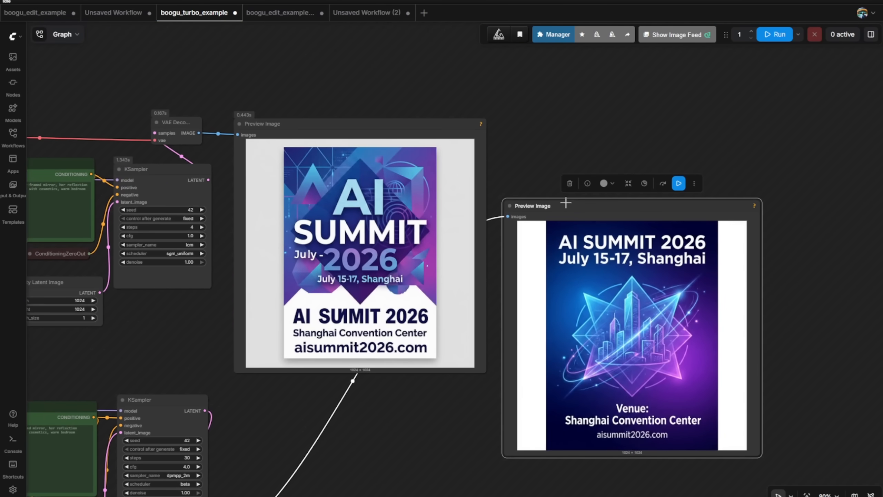
drag(566, 205, 561, 120)
- Compare the turbo and base AI Summit posters up close, checking the title, date, venue and website text
scroll(362, 132, up, 2)
click(362, 132)
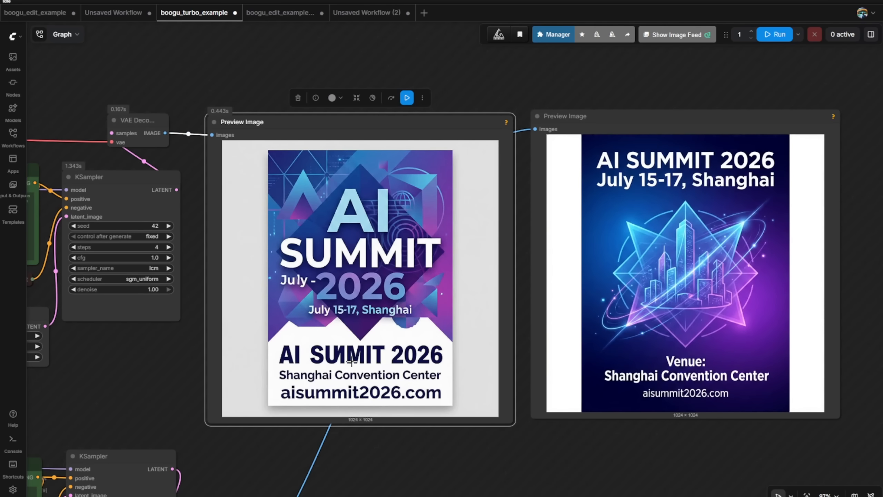
scroll(351, 361, up, 3)
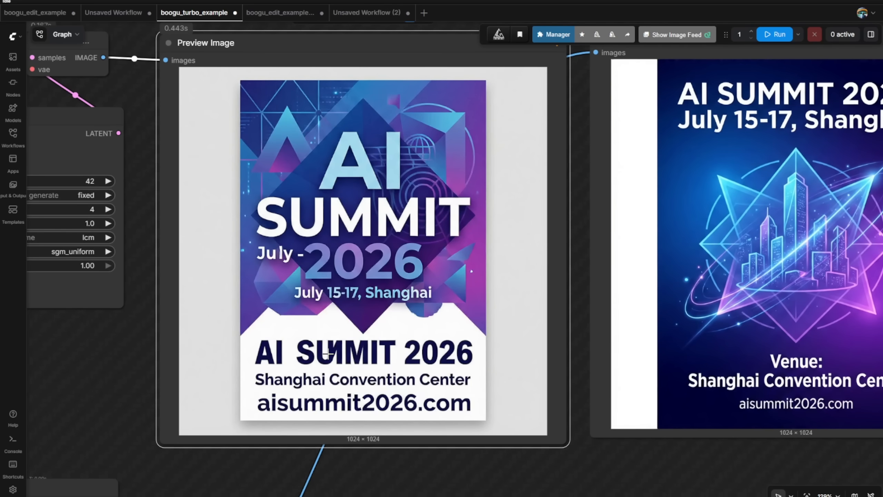
drag(609, 473, 299, 492)
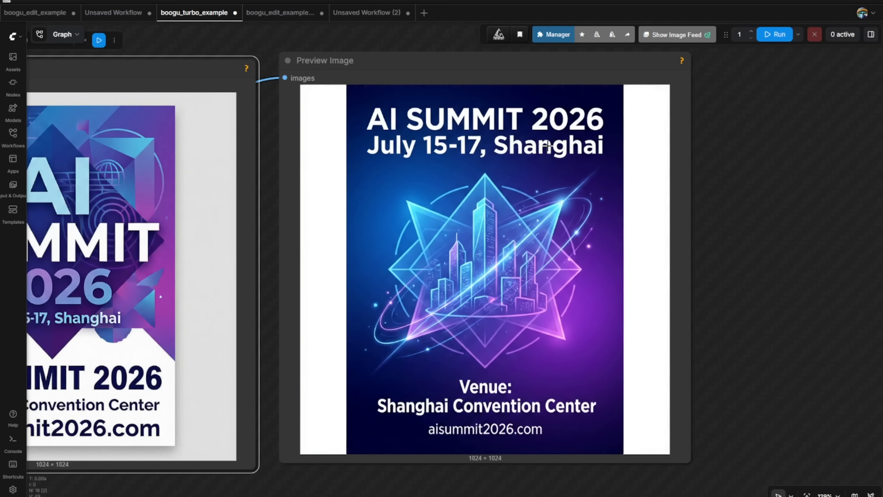
scroll(355, 250, down, 2)
drag(297, 449, 404, 459)
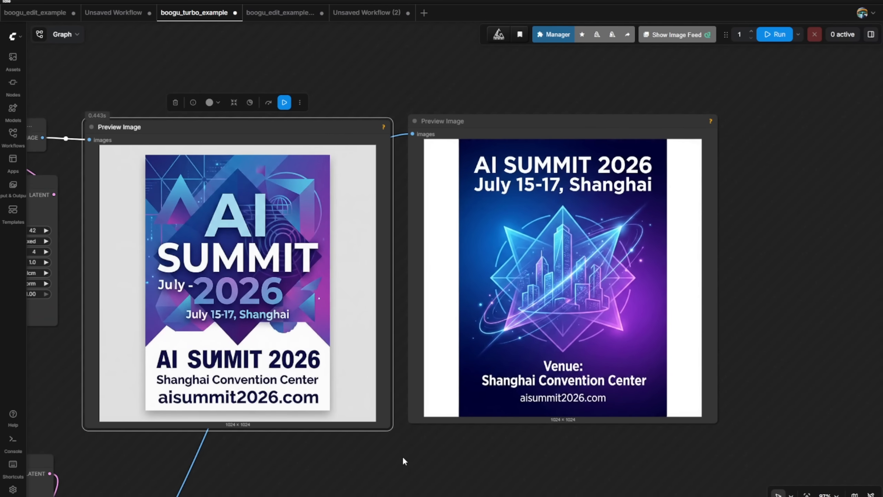
- Move the base poster's Preview Image node back underneath the turbo poster preview
scroll(507, 436, down, 3)
drag(223, 408, 460, 309)
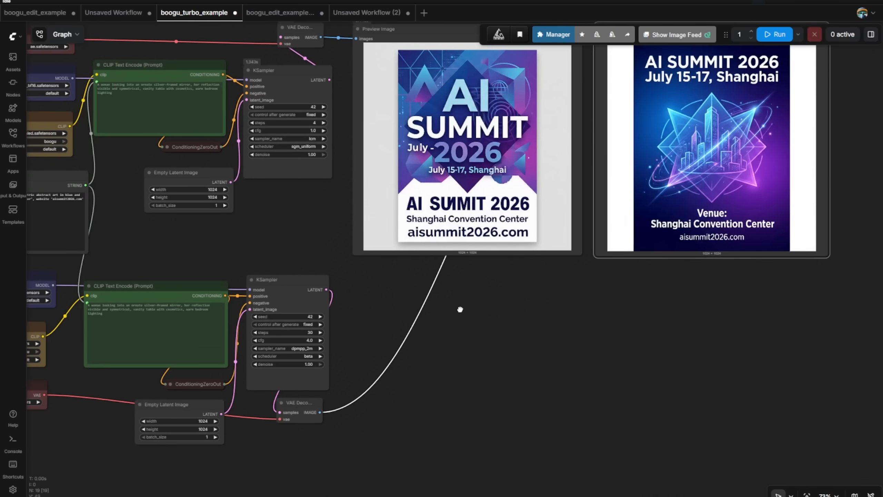
scroll(607, 172, down, 3)
drag(626, 146, 443, 333)
drag(310, 283, 371, 331)
scroll(347, 212, up, 3)
scroll(150, 181, up, 2)
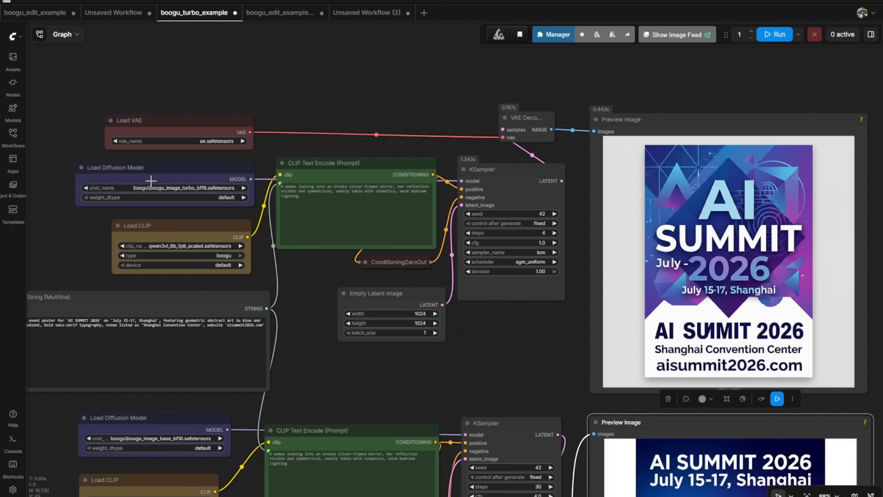
- Switch to the first Unsaved Workflow and delete the bypassed node between Load Diffusion Model and KSampler in the Boogu Base - T2I group
mouse_move(312, 161)
click(114, 13)
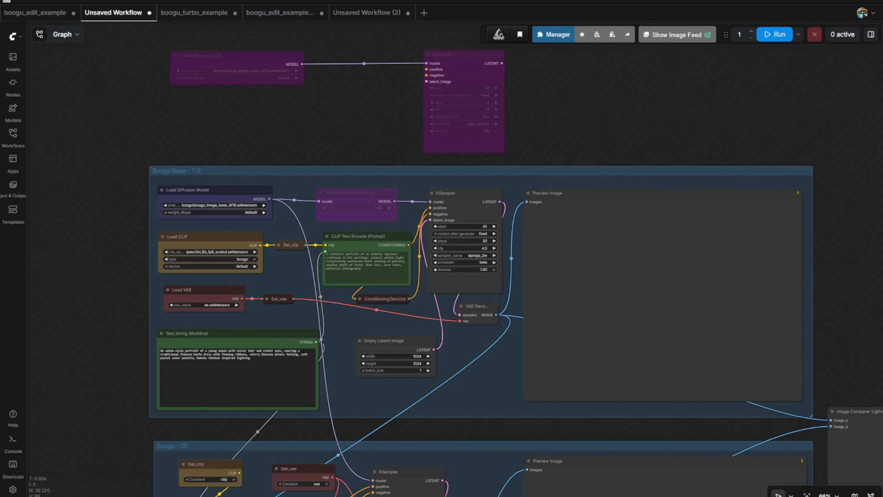
click(362, 193)
key(Delete)
scroll(269, 178, up, 4)
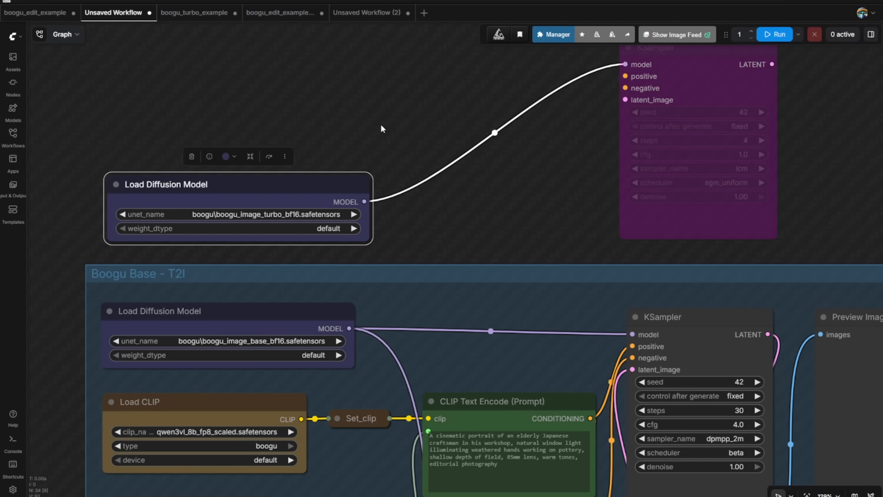
- Look over the Boogu Base - T2I and Boogu - I2I groups and run the workflow with the anime-style portrait prompt
drag(380, 123, 360, 153)
scroll(283, 90, down, 2)
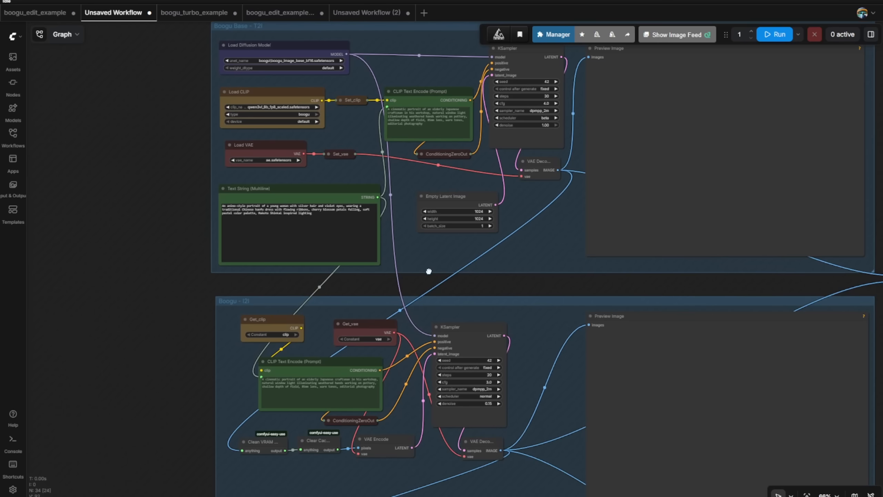
drag(430, 270, 424, 280)
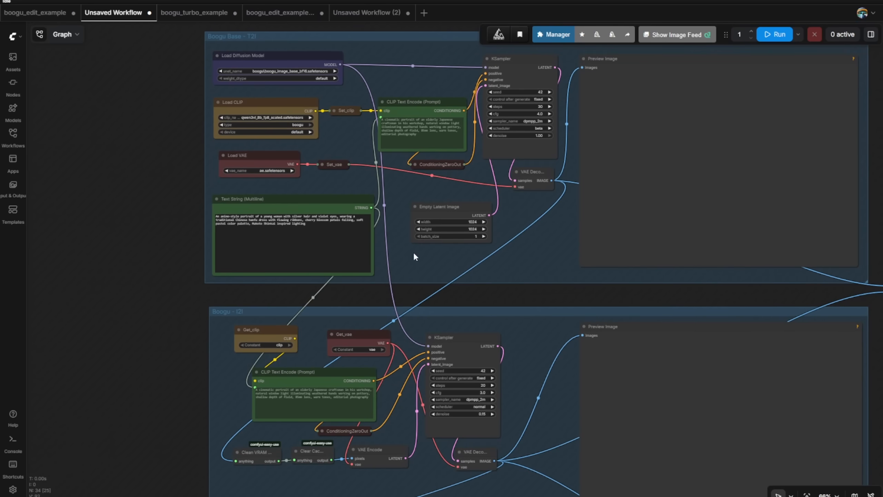
scroll(225, 35, up, 3)
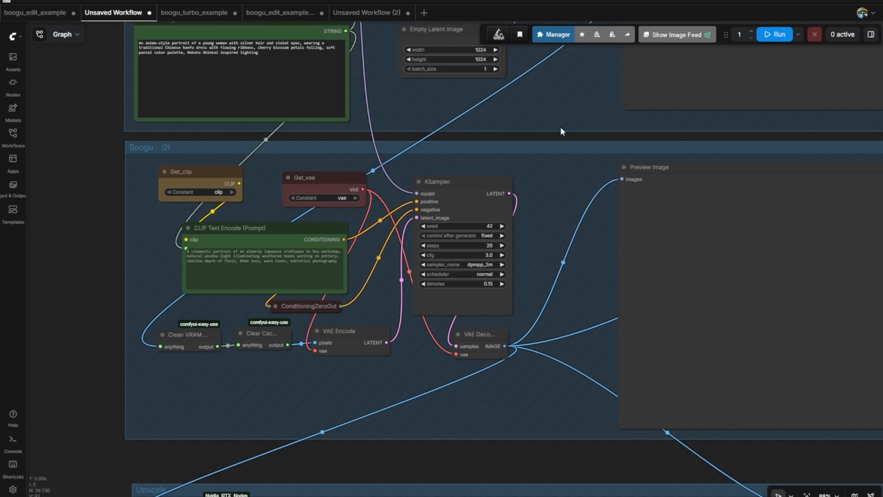
scroll(558, 143, up, 10)
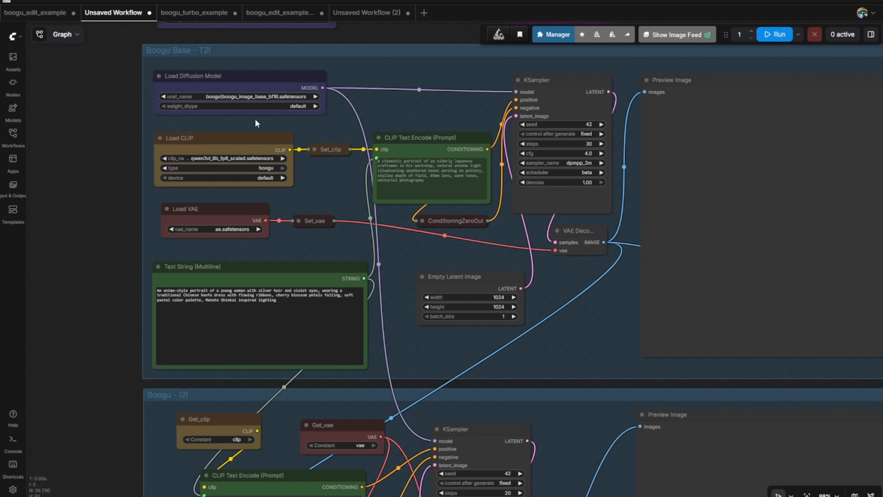
key(ctrl+Return)
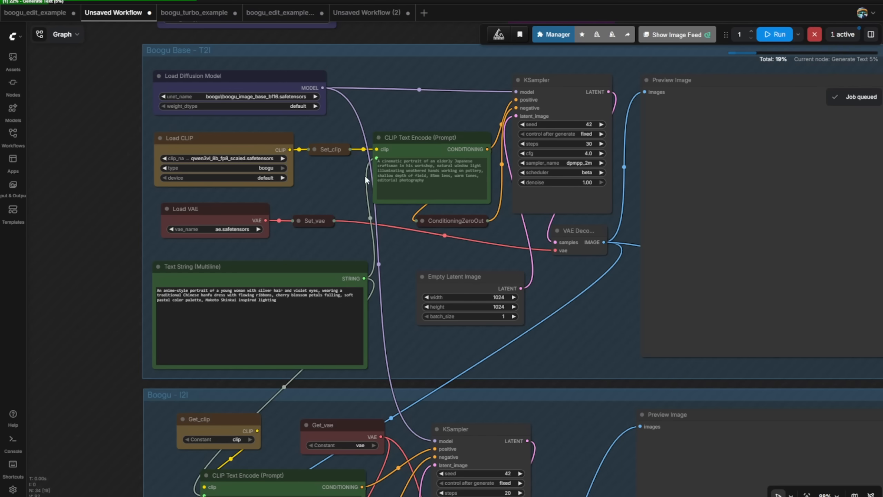
- Follow the base workflow run and compare the anime portrait's text-to-image and image-to-image versions up close in the Image Comparer
scroll(364, 175, down, 2)
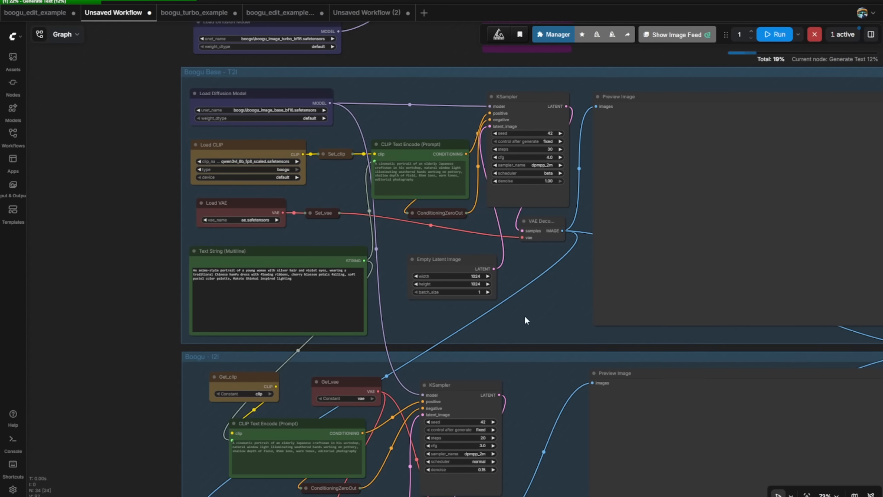
scroll(270, 131, up, 1)
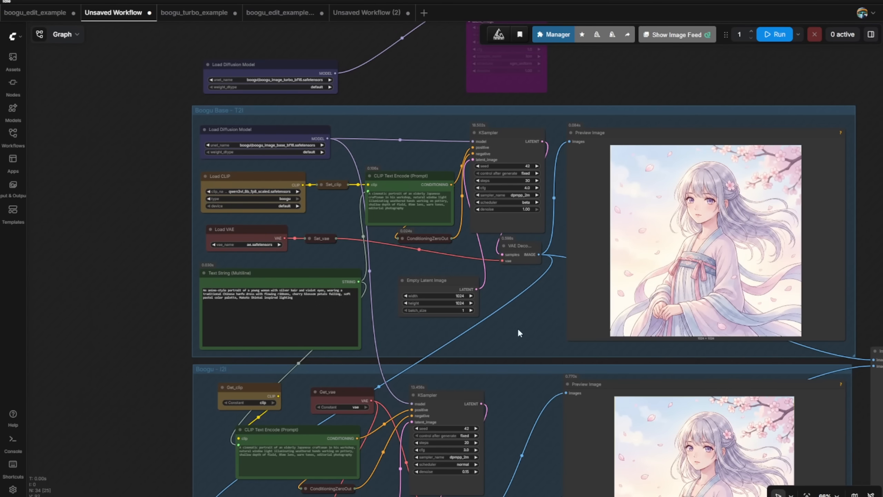
scroll(489, 338, up, 3)
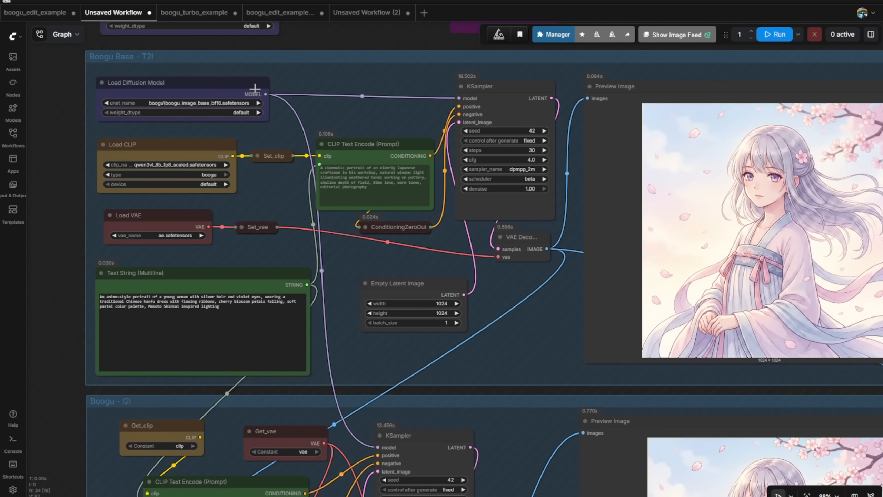
drag(509, 350, 570, 112)
scroll(495, 413, up, 1)
drag(495, 412, 245, 403)
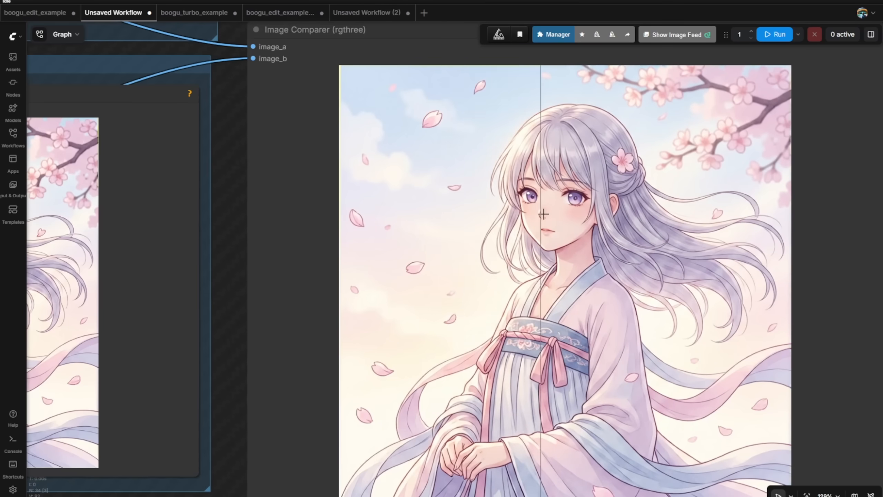
scroll(403, 186, down, 2)
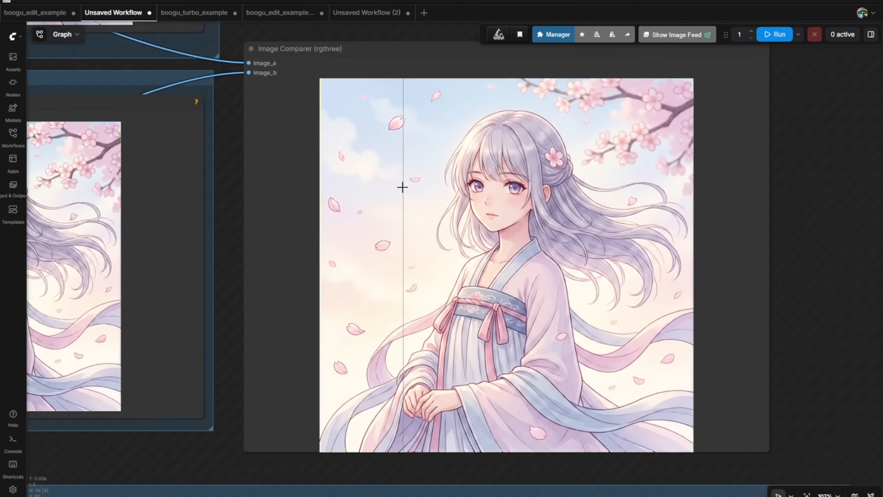
scroll(403, 186, down, 1)
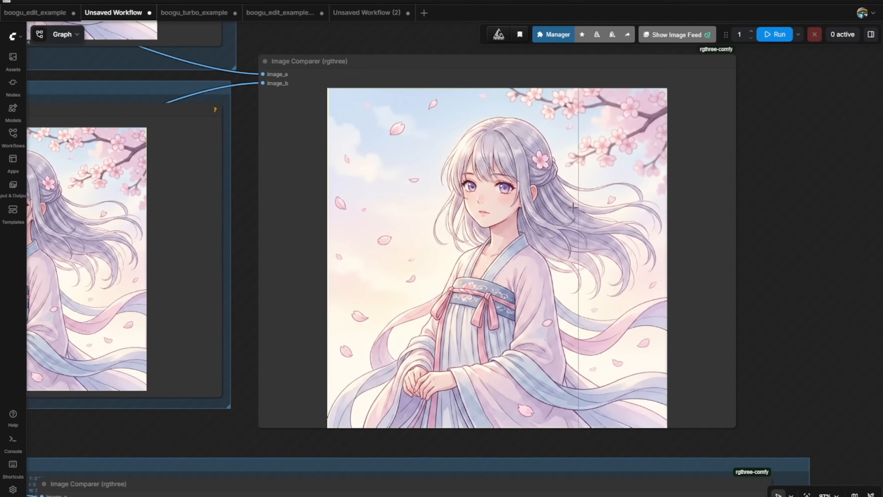
scroll(520, 211, up, 5)
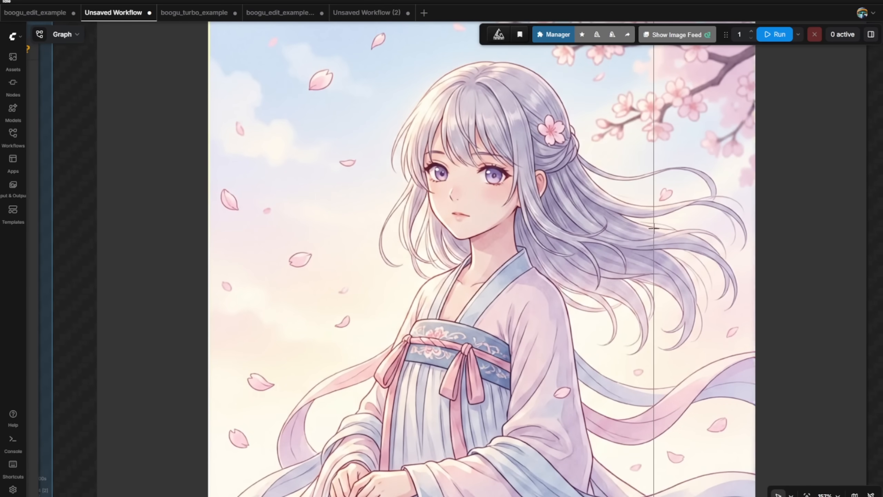
scroll(654, 228, down, 4)
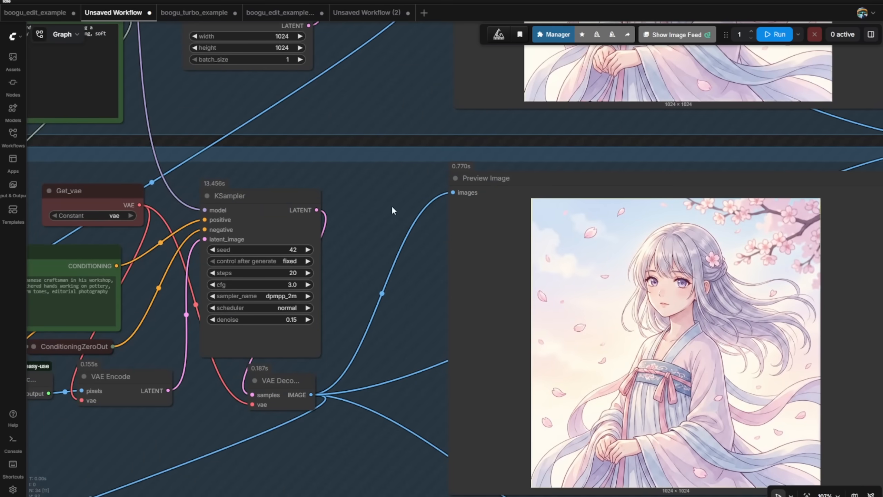
- Look over the Boogu - I2I group's sampler settings and the Boogu Base - T2I nodes with their portrait previews
drag(363, 230, 616, 199)
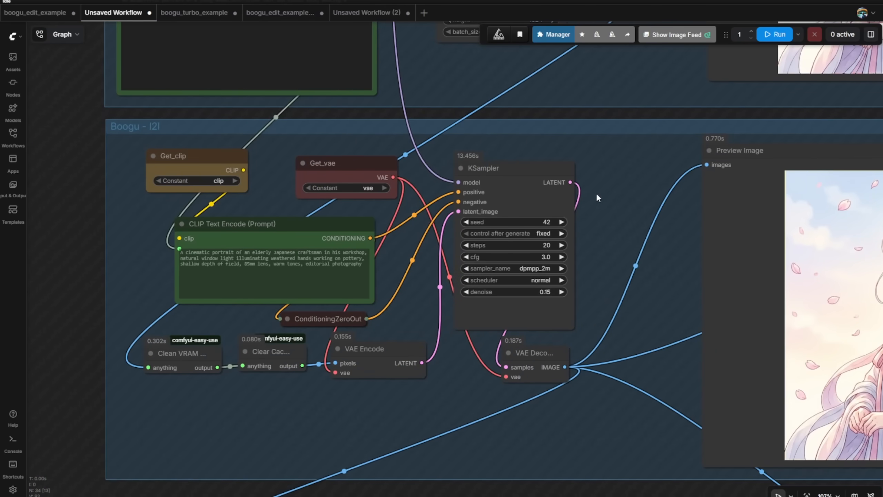
scroll(581, 190, down, 4)
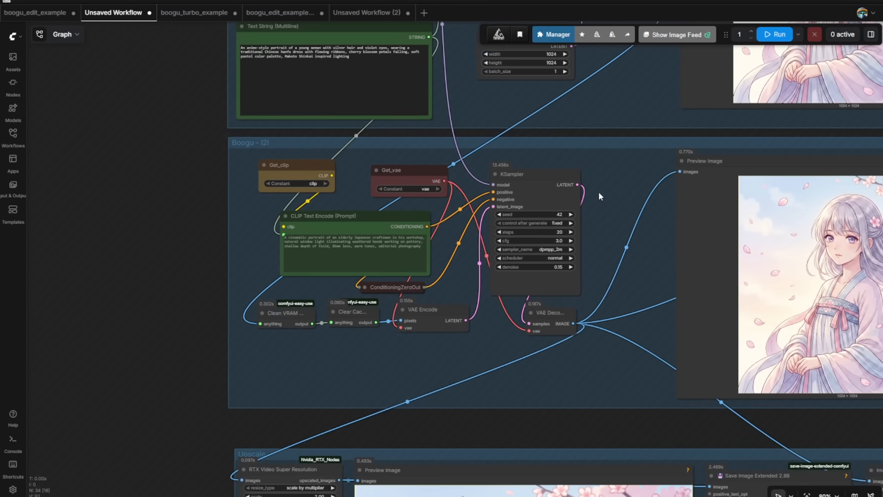
drag(612, 194, 227, 360)
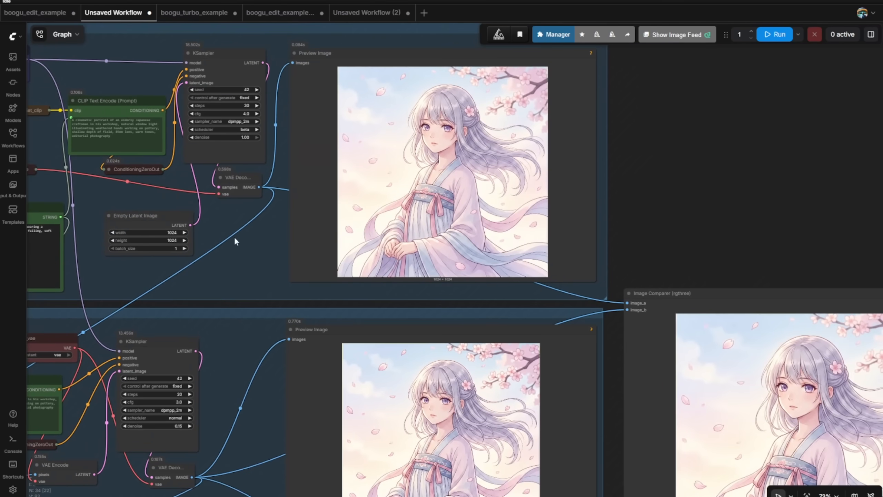
drag(258, 235, 283, 327)
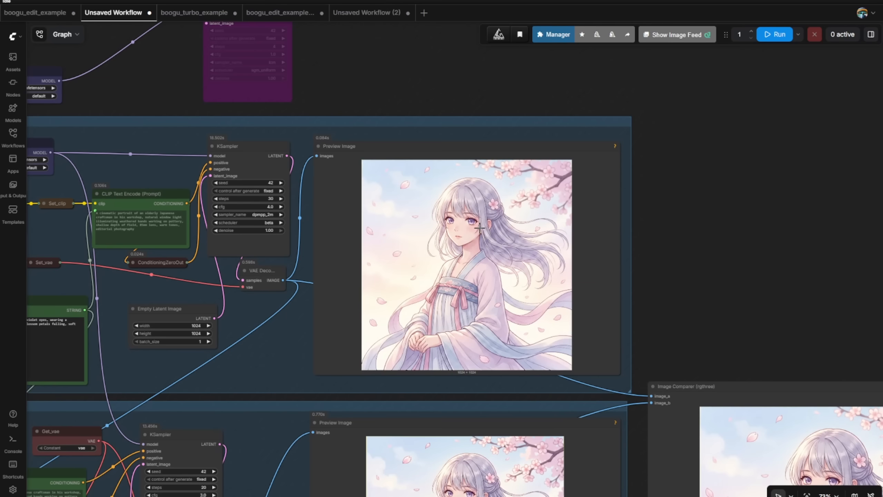
drag(282, 319, 308, 164)
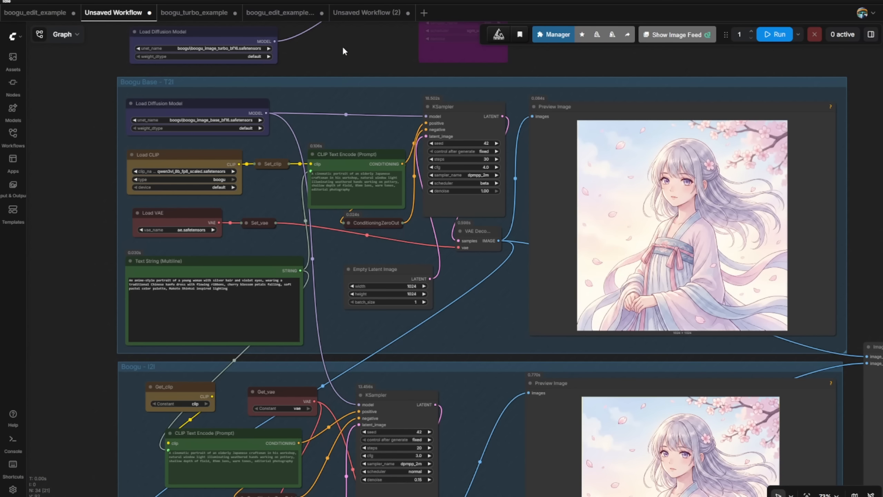
drag(328, 49, 308, 188)
click(608, 296)
- Enable the bypassed turbo KSampler, and bypass the base KSampler and base Load Diffusion Model in the Boogu Base - T2I group
scroll(564, 139, down, 2)
drag(823, 234, 715, 170)
scroll(127, 127, up, 5)
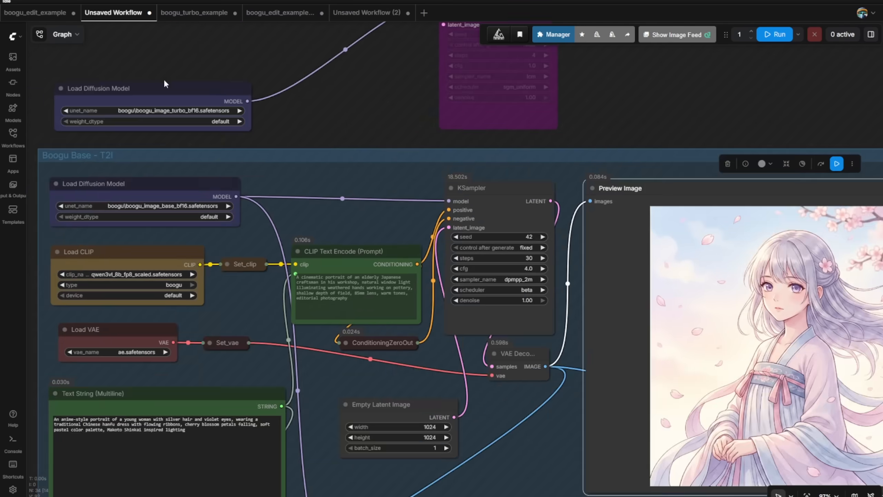
click(452, 117)
key(ctrl+b)
drag(583, 142, 577, 109)
click(459, 289)
key(ctrl+b)
click(137, 284)
key(ctrl+b)
- Rewire the positive, negative and latent_image connections to the turbo KSampler and link its LATENT output to VAE Decode samples
drag(423, 309, 417, 107)
drag(423, 319, 417, 116)
drag(422, 328, 417, 125)
drag(527, 98, 466, 466)
drag(288, 276, 333, 246)
drag(528, 59, 521, 106)
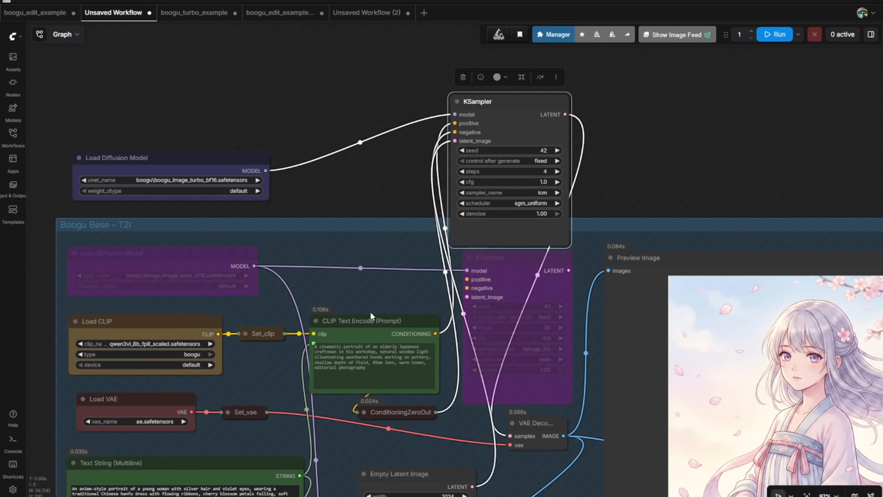
- Paste a KSampler copy into the Boogu - I2I group and position it beside the existing KSampler
scroll(461, 432, down, 1)
drag(496, 439, 542, 98)
scroll(542, 99, down, 2)
click(448, 245)
key(ctrl+v)
drag(563, 251, 536, 250)
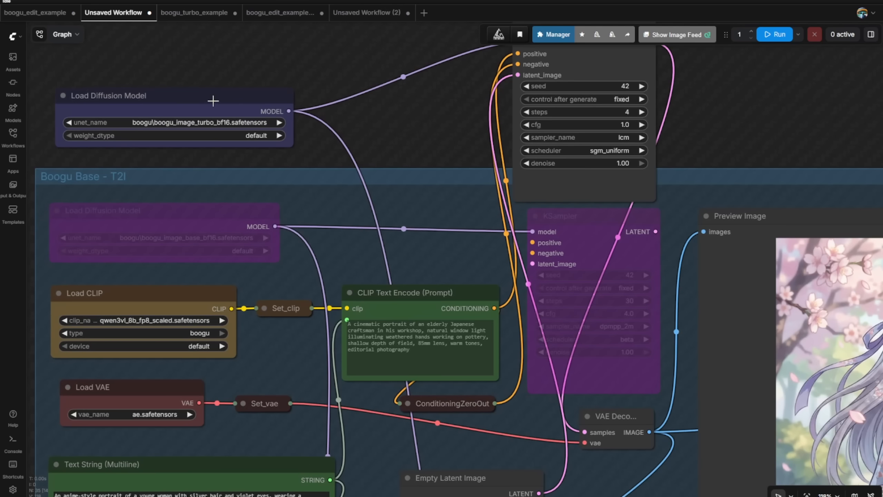
- Trace the turbo Load Diffusion Model connections and examine the turbo portrait's two versions up close in the Image Comparer
click(213, 102)
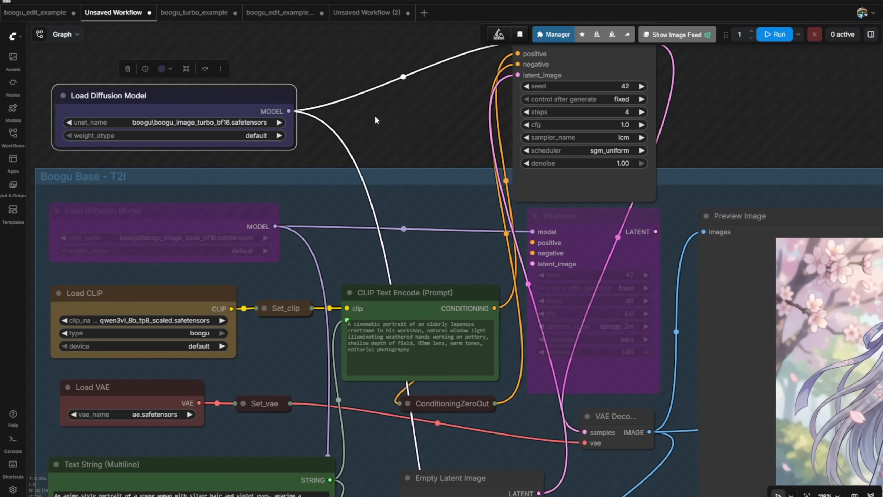
scroll(371, 115, up, 3)
click(565, 109)
drag(347, 334, 320, 84)
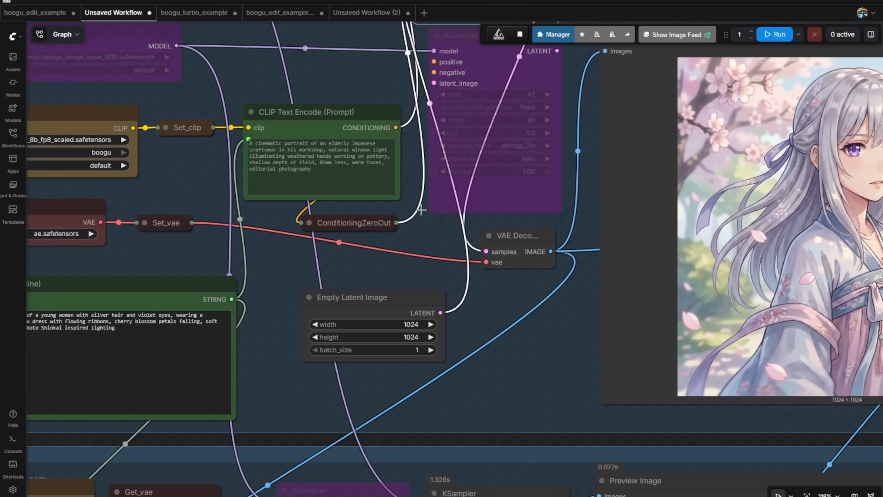
scroll(498, 376, down, 4)
drag(497, 377, 137, 166)
drag(345, 171, 130, 276)
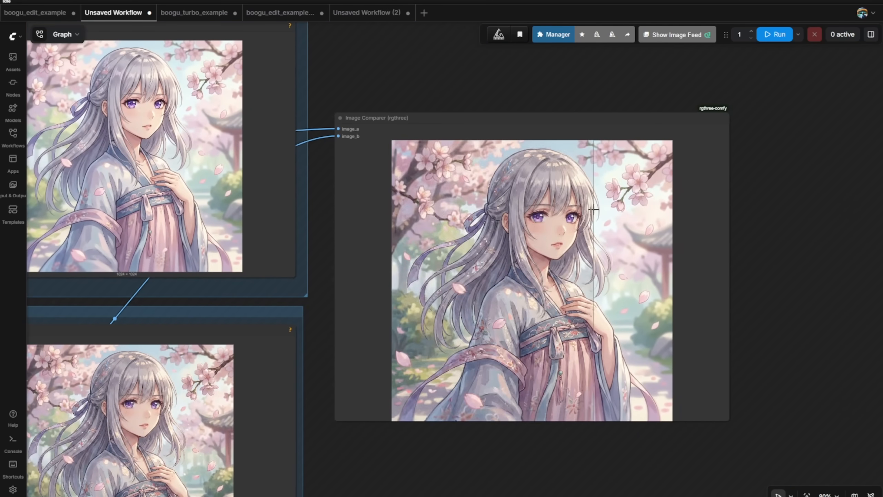
scroll(594, 209, up, 3)
scroll(595, 208, up, 1)
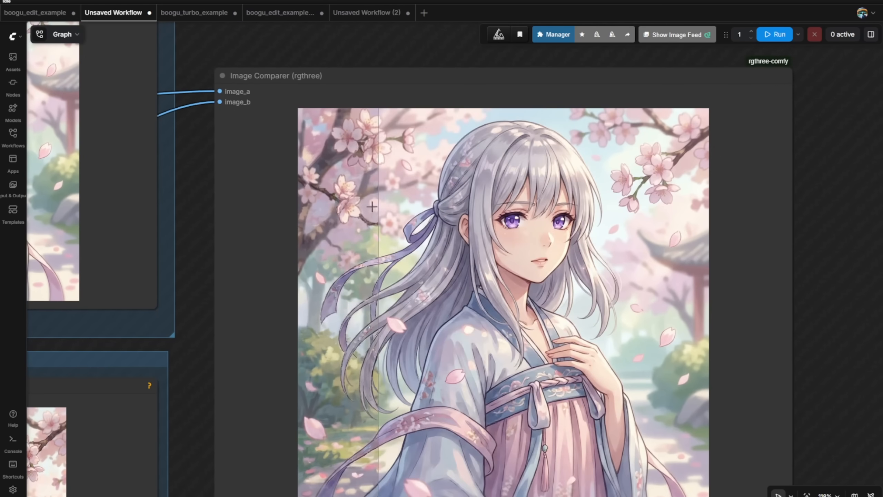
scroll(440, 202, up, 1)
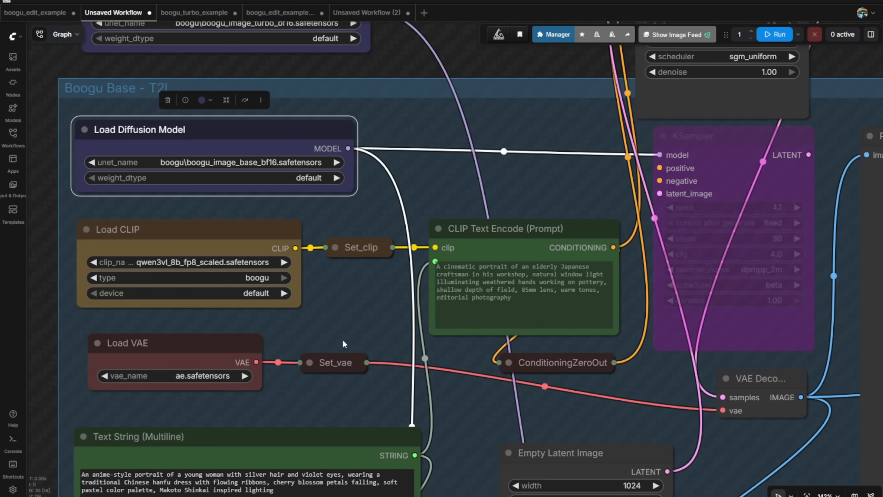
scroll(422, 181, up, 5)
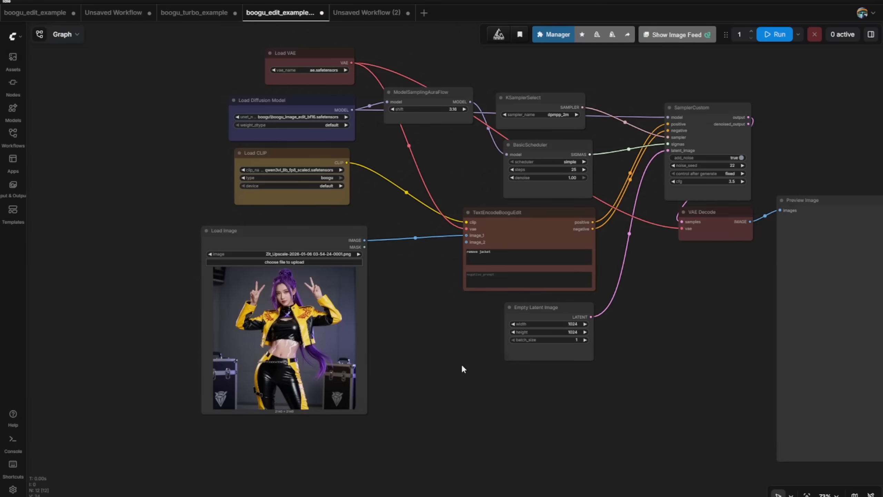
- Shift the Load Image node slightly and run the image edit workflow with the "remove jacket" prompt
scroll(388, 374, right, 3)
scroll(389, 375, up, 1)
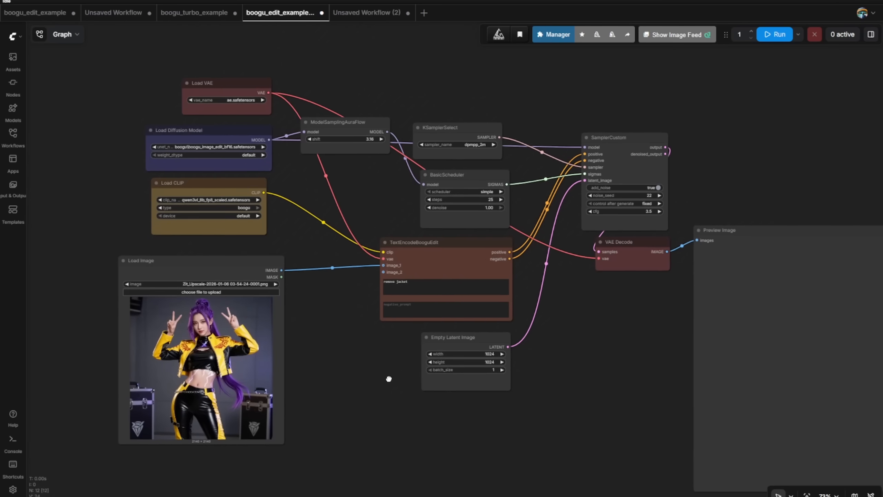
scroll(331, 223, up, 3)
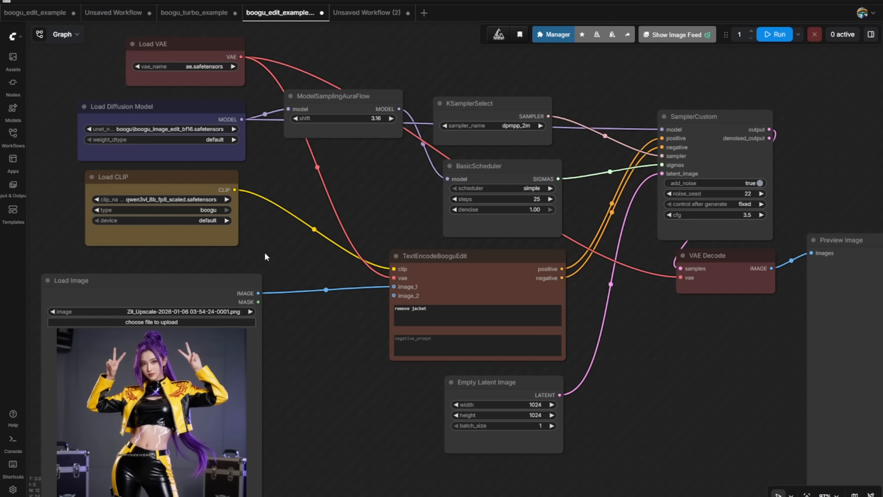
drag(232, 283, 208, 268)
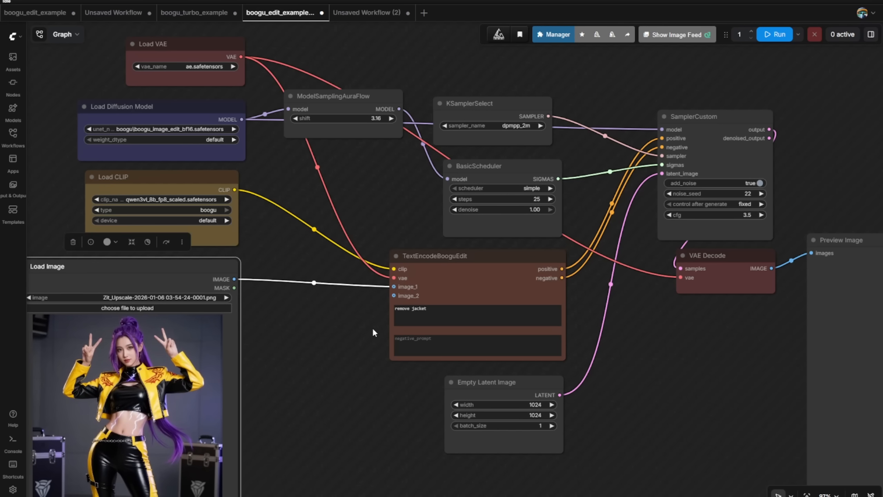
key(ctrl+Return)
scroll(373, 329, down, 2)
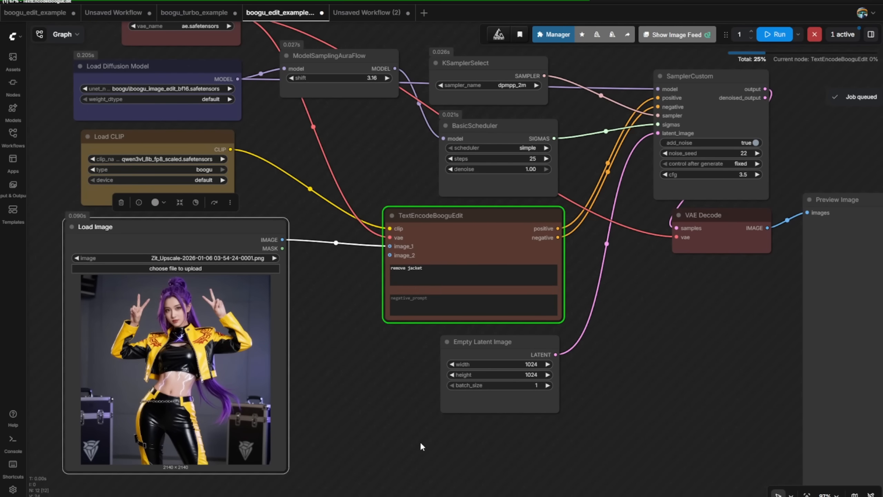
- Move the Preview Image node underneath VAE Decode and shrink it
scroll(597, 467, down, 1)
drag(610, 432, 569, 383)
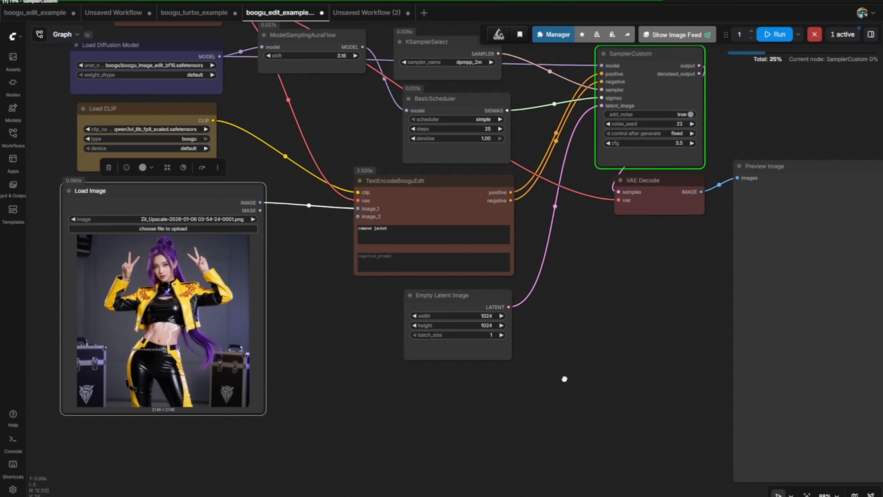
drag(784, 170, 599, 245)
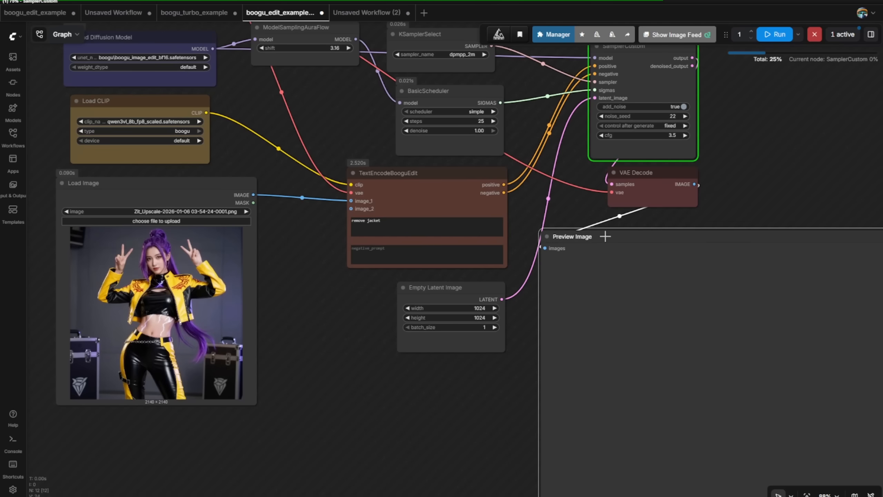
scroll(769, 145, down, 2)
drag(769, 145, 730, 141)
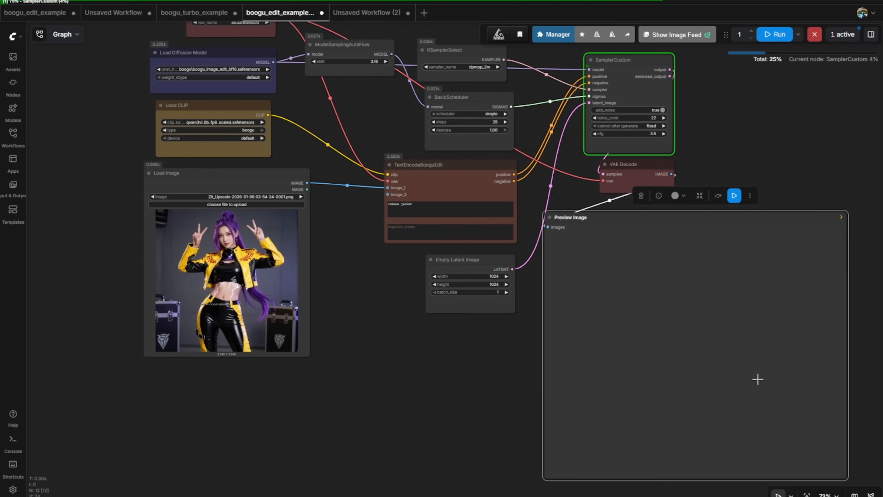
drag(864, 449, 851, 433)
drag(835, 464, 754, 425)
- Move the Load Image node beside the Preview Image node and compare the original and edited pictures up close
drag(209, 155, 254, 240)
scroll(449, 345, up, 4)
scroll(427, 327, down, 1)
drag(427, 334, 391, 355)
drag(391, 355, 412, 357)
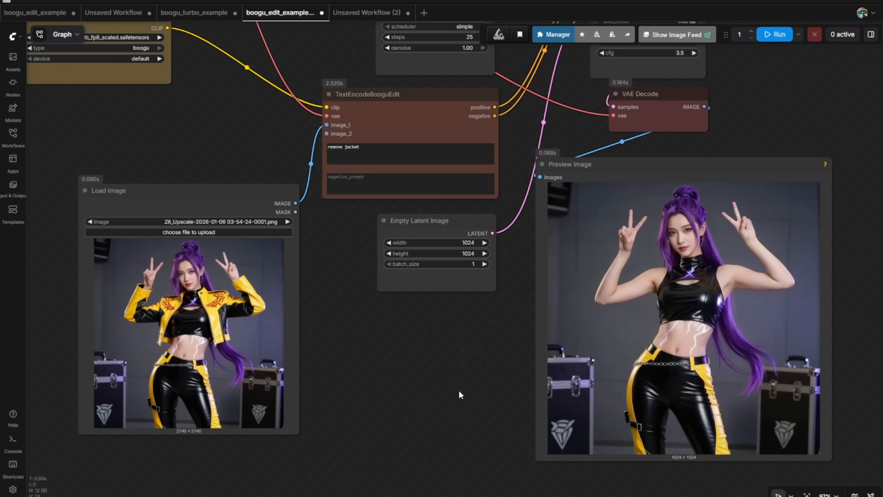
drag(146, 190, 151, 189)
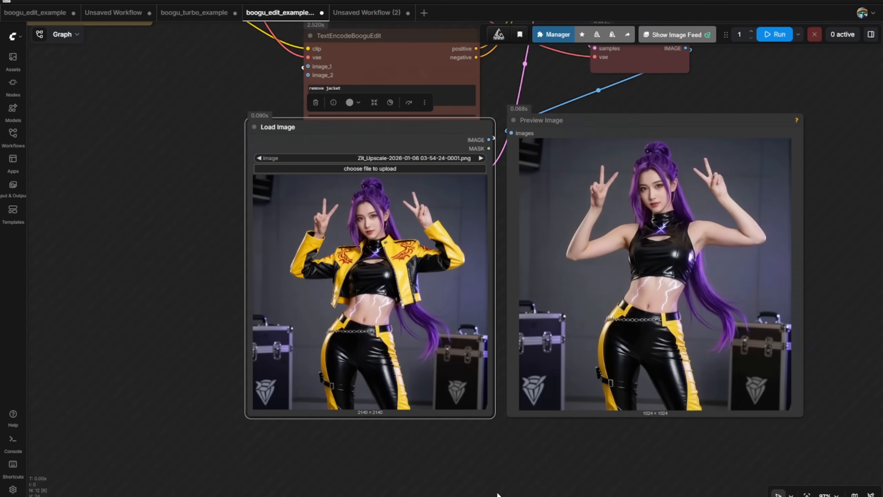
scroll(509, 459, up, 5)
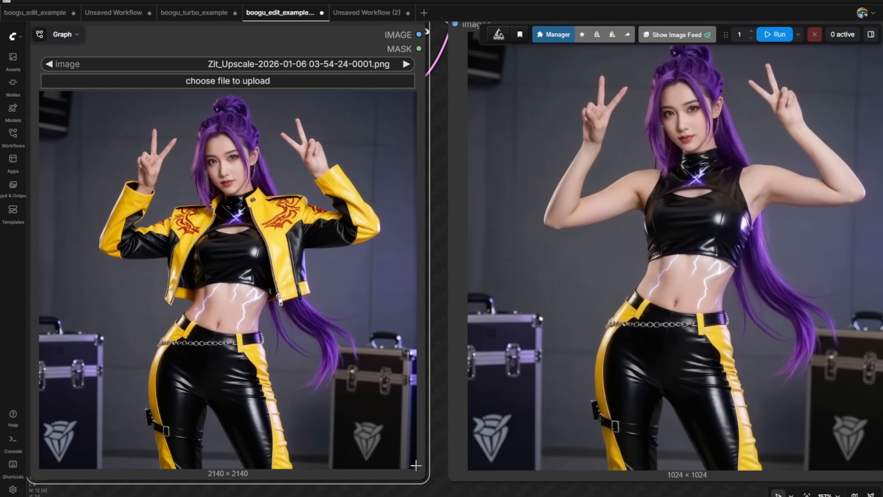
scroll(424, 465, down, 1)
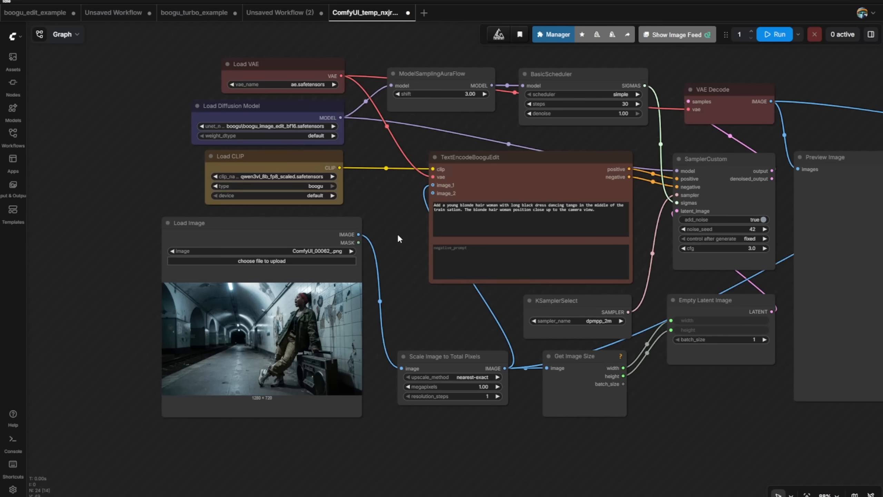
- Run the image edit workflow with the prompt adding a young blonde woman in a long black dress dancing tango in the train station
scroll(320, 293, up, 3)
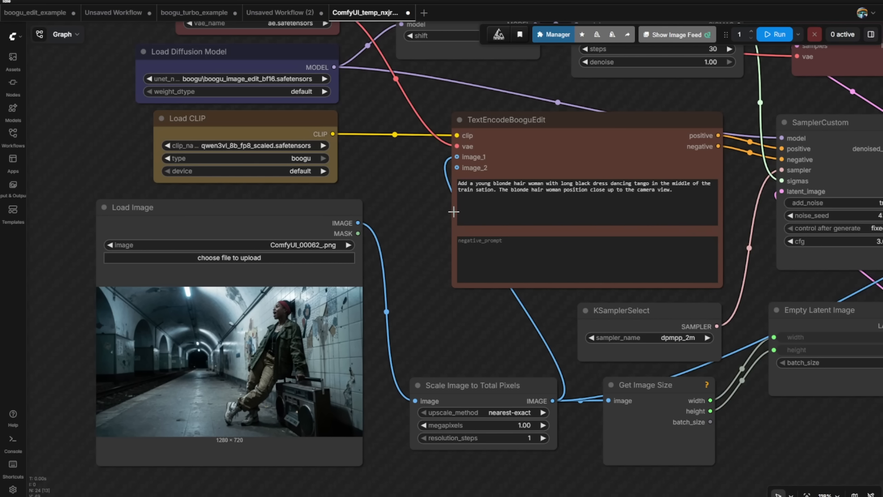
scroll(415, 250, down, 4)
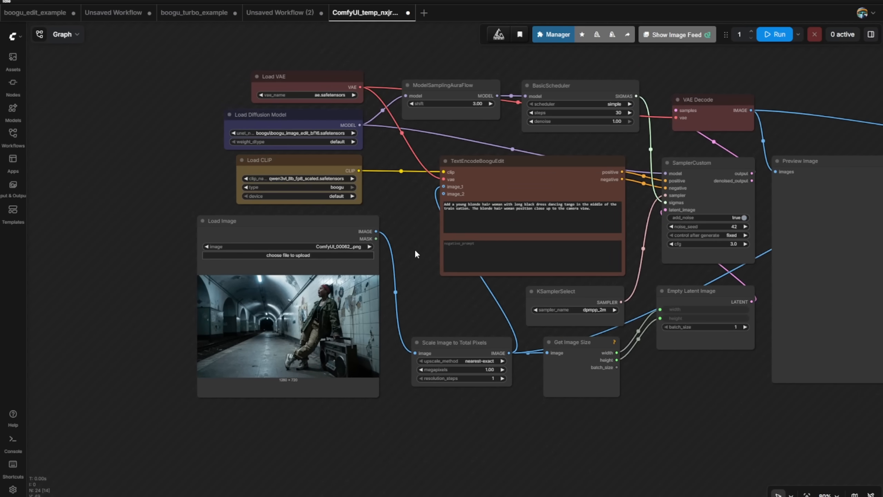
click(772, 35)
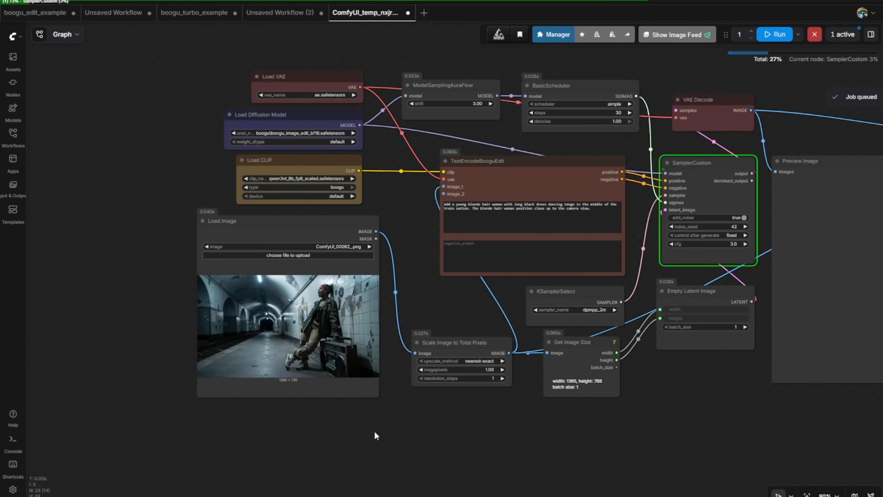
scroll(500, 224, up, 3)
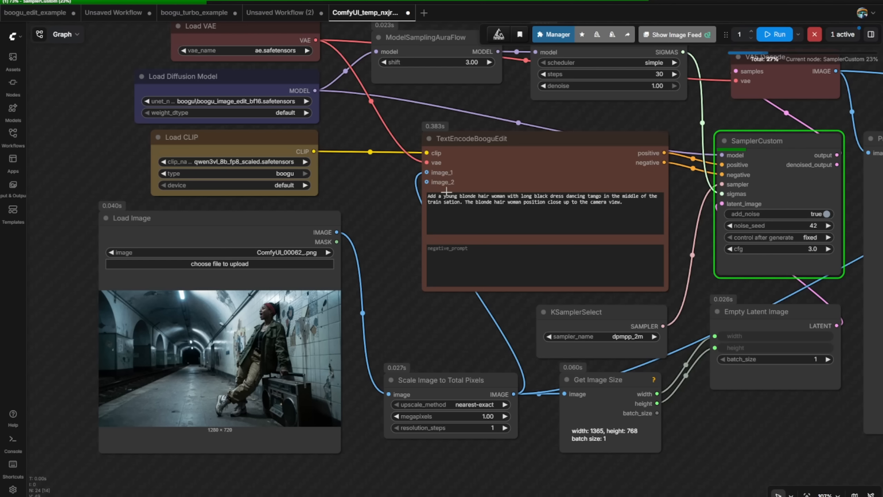
scroll(459, 319, down, 2)
drag(458, 319, 278, 329)
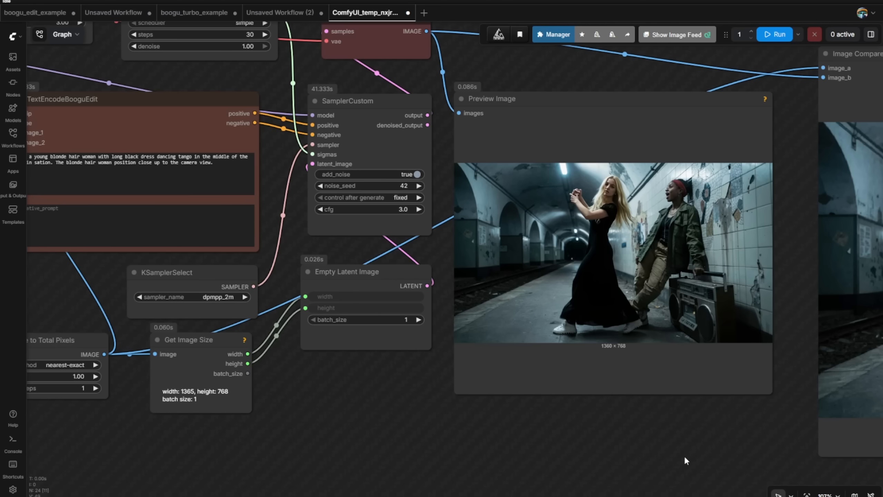
- Compare the original and edited train station pictures up close in the Image Comparer, checking both women, the boombox and the tiled wall
drag(683, 457, 63, 467)
scroll(396, 314, up, 3)
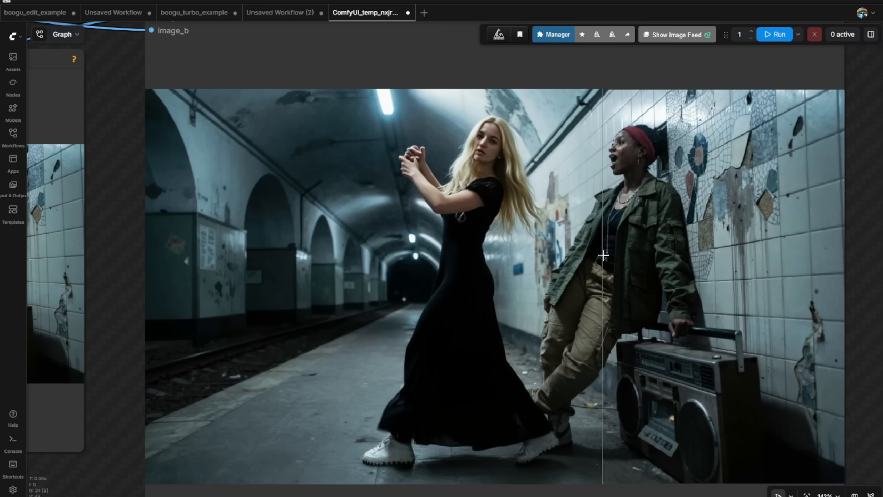
scroll(684, 313, up, 6)
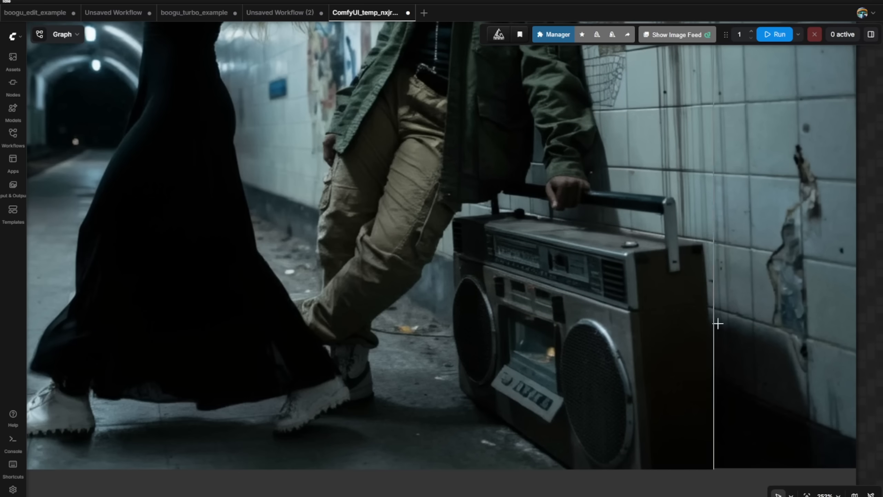
drag(710, 103, 682, 477)
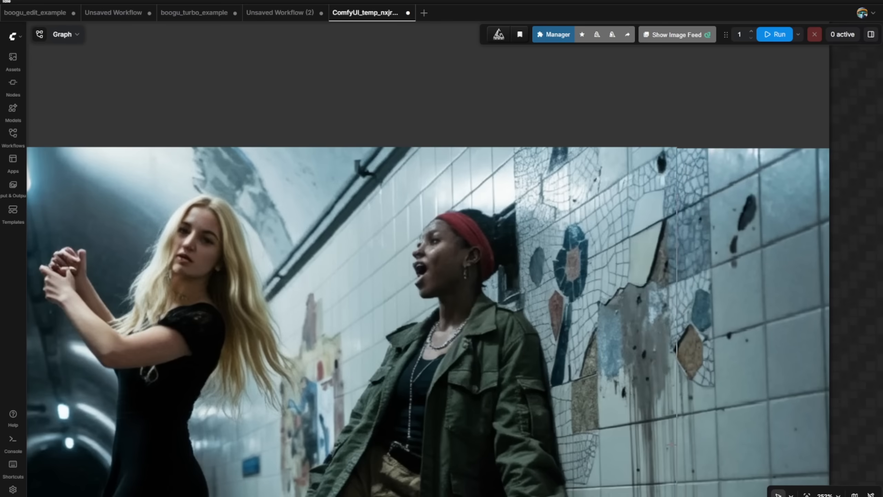
scroll(609, 306, up, 5)
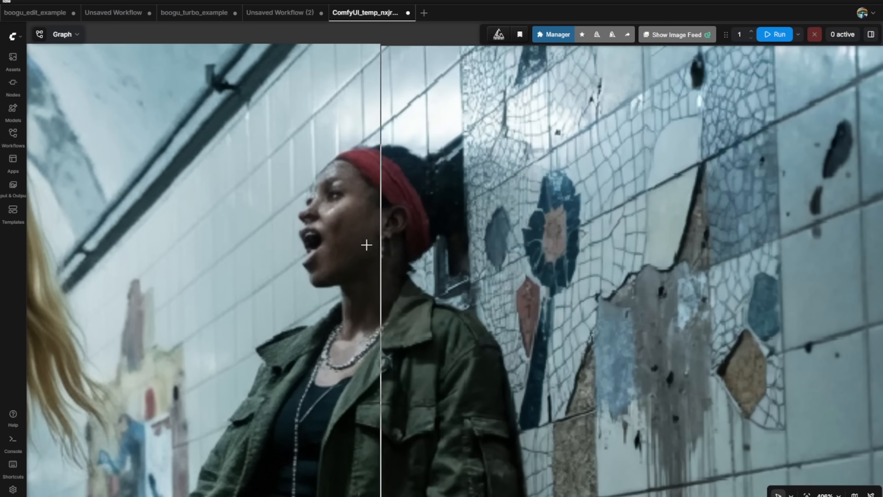
scroll(635, 257, down, 5)
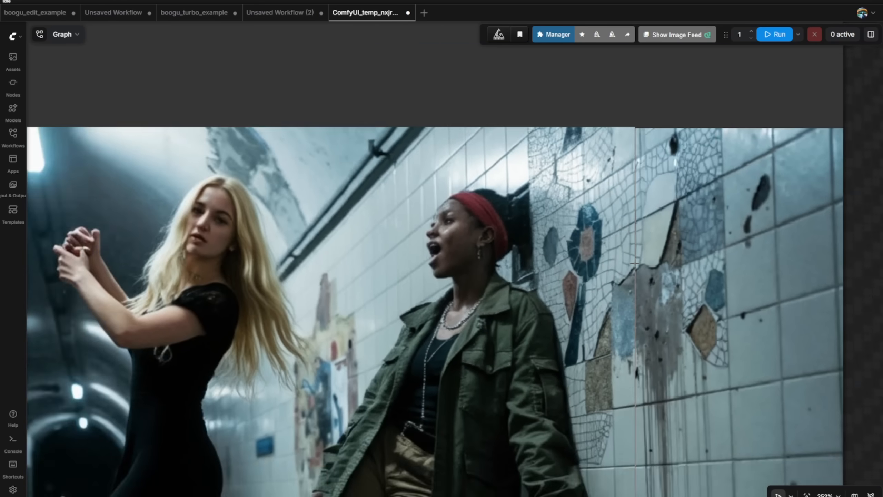
scroll(635, 263, down, 5)
drag(353, 369, 579, 255)
scroll(571, 319, down, 1)
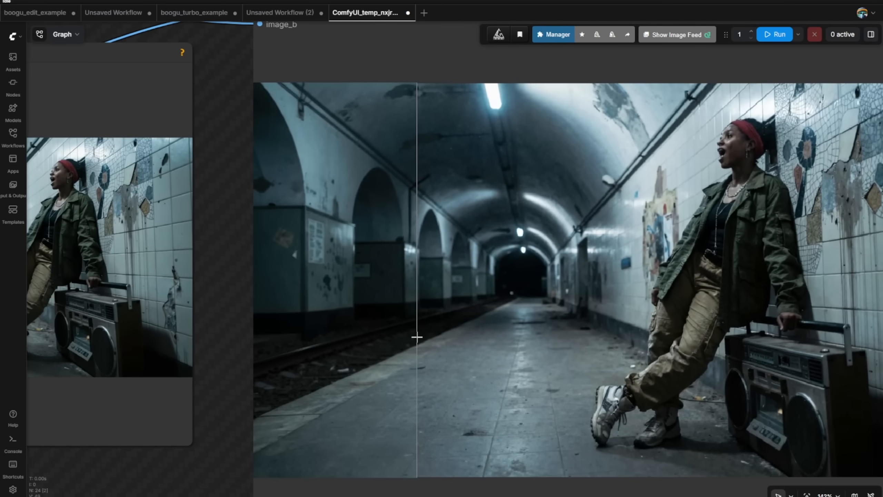
scroll(659, 345, up, 1)
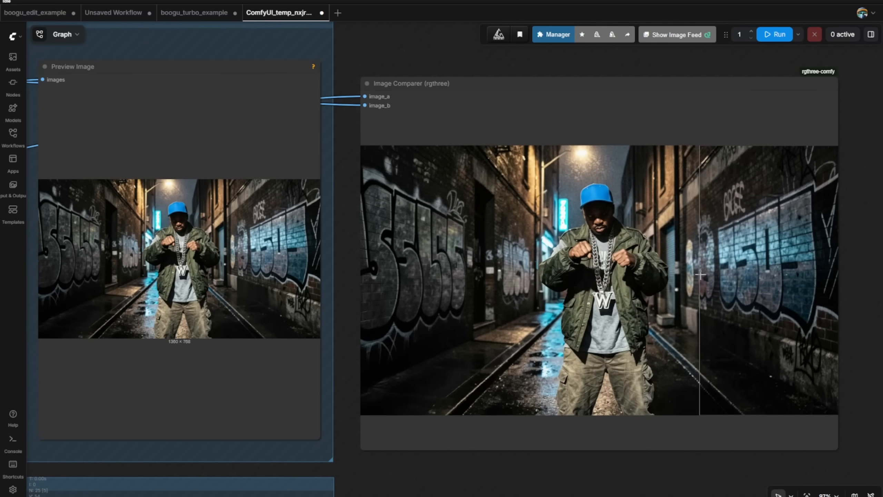
- Compare the two alley pictures up close in the Image Comparer, checking the man's cap and chain and the blue graffiti wall beside him
scroll(711, 275, up, 3)
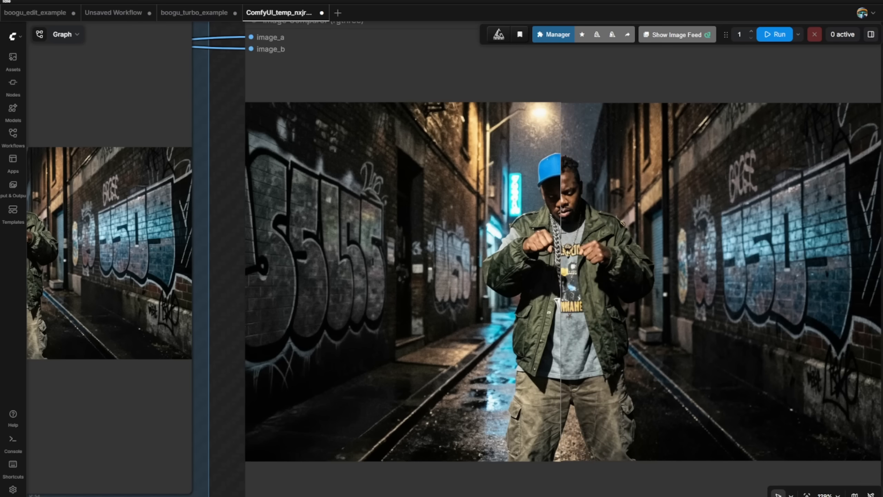
scroll(562, 296, down, 3)
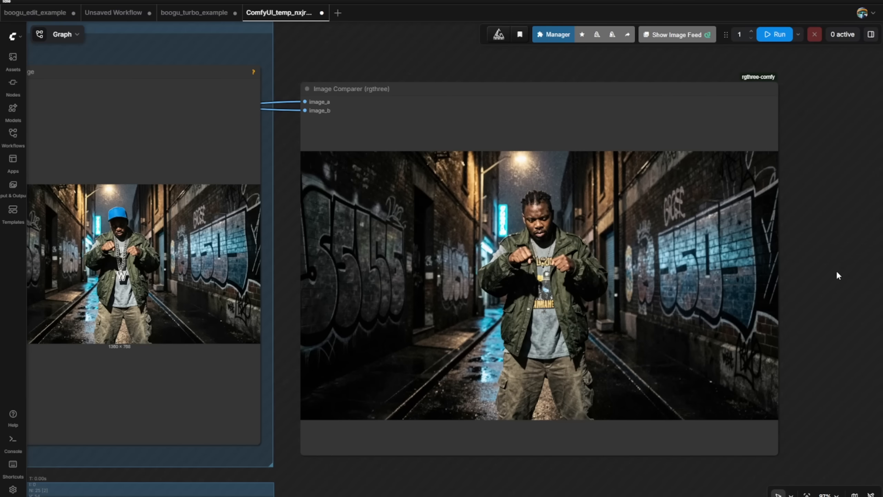
scroll(835, 269, up, 5)
scroll(789, 267, up, 2)
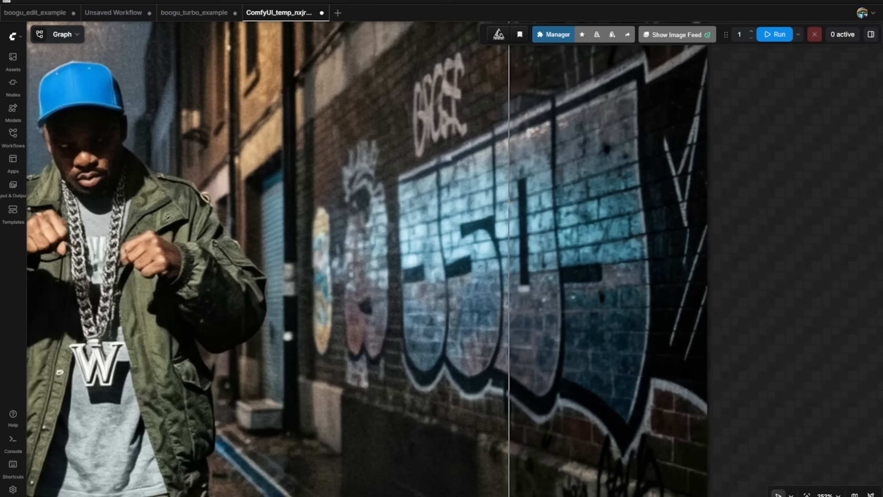
scroll(483, 241, up, 3)
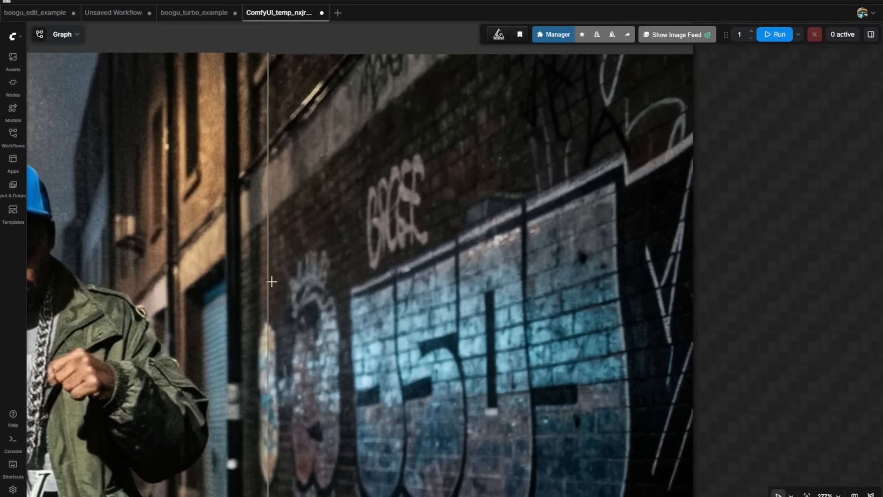
scroll(272, 283, up, 3)
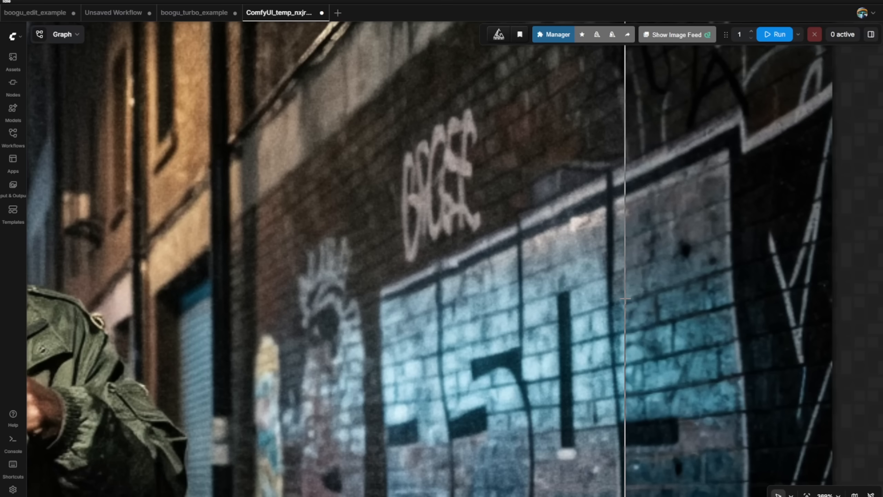
drag(369, 389, 321, 306)
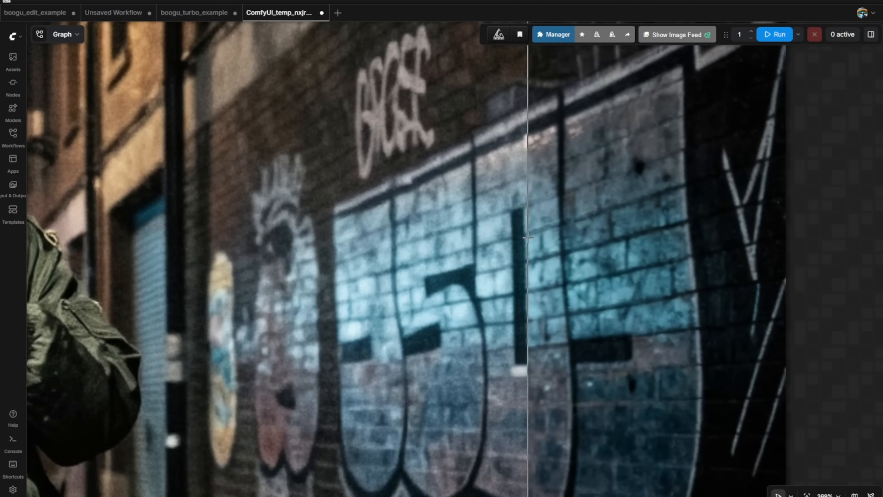
drag(529, 241, 539, 400)
scroll(241, 355, down, 5)
scroll(347, 178, up, 3)
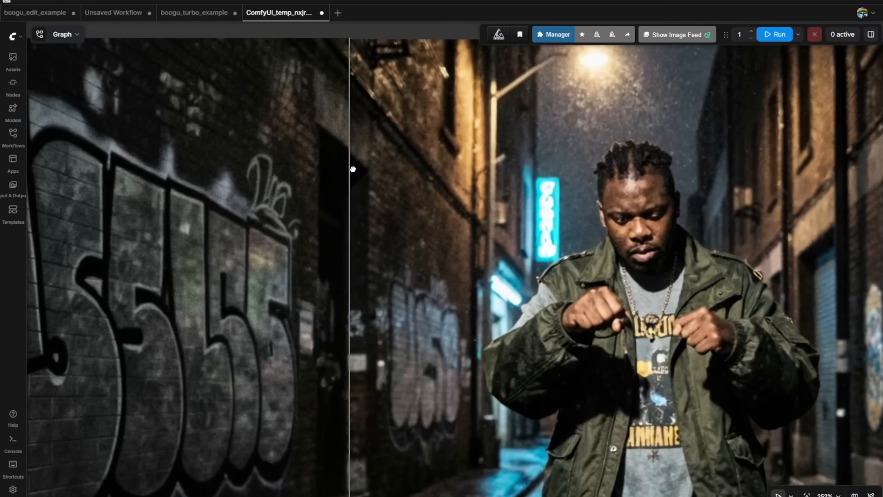
- Examine the alley picture's grey graffiti wall, wet pavement and clothing in both versions, and view the Boogu Image Edit group as a whole
drag(420, 27, 433, 0)
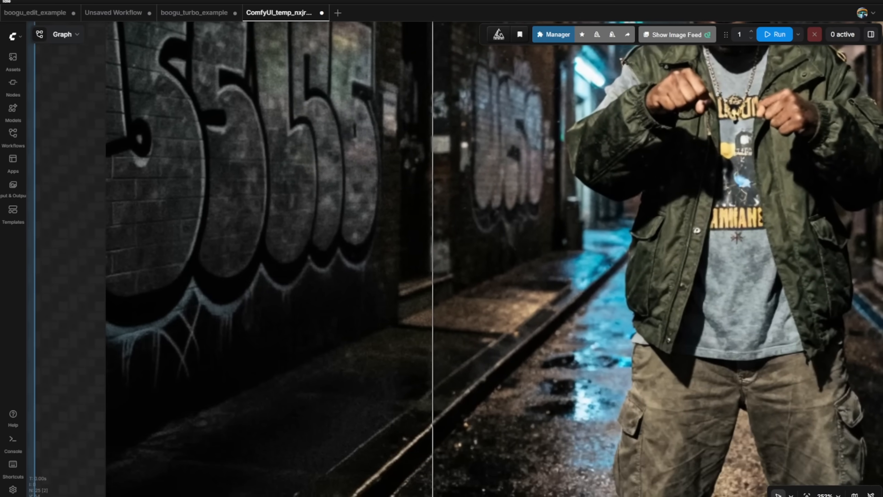
drag(480, 271, 378, 251)
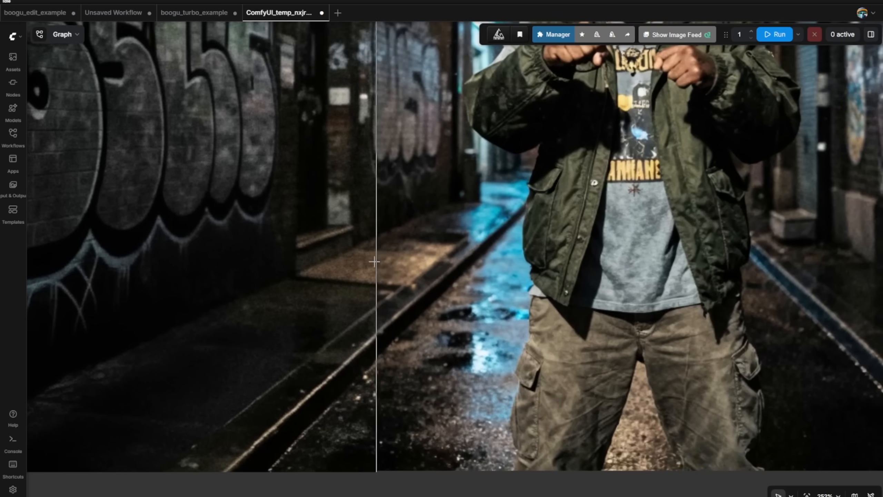
scroll(370, 267, up, 2)
scroll(370, 268, up, 1)
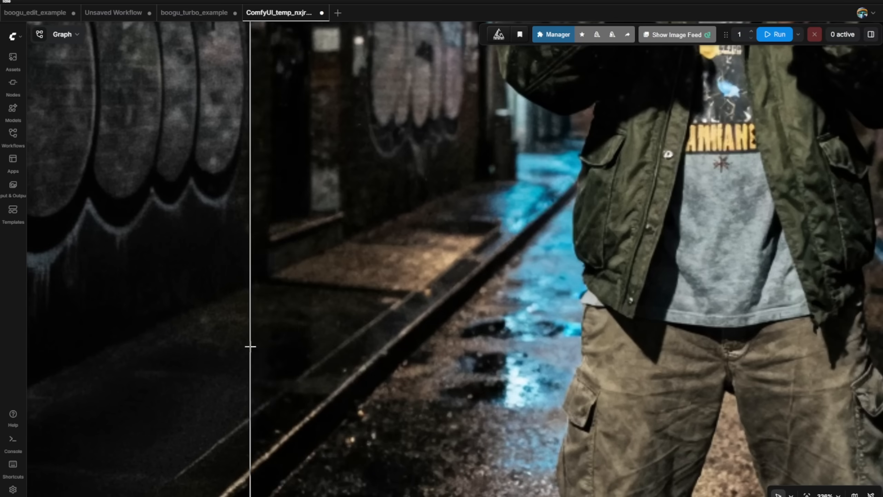
scroll(250, 345, down, 3)
drag(250, 345, 310, 355)
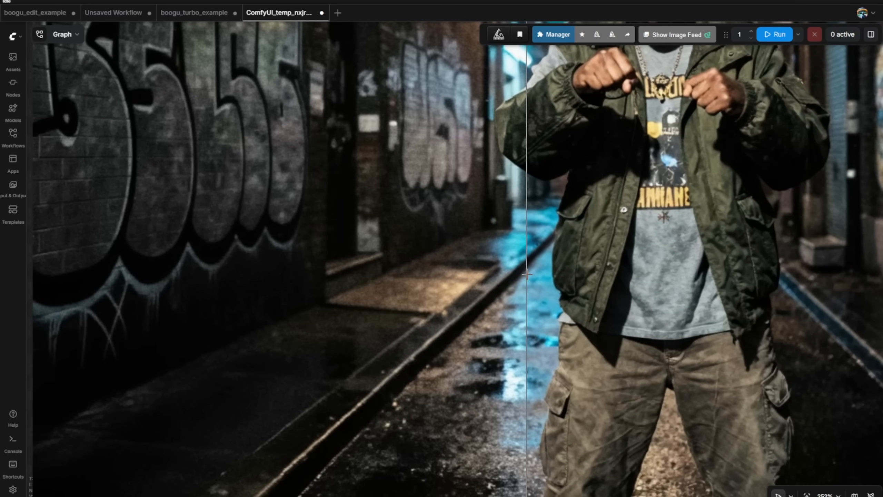
scroll(521, 264, down, 5)
drag(483, 236, 323, 327)
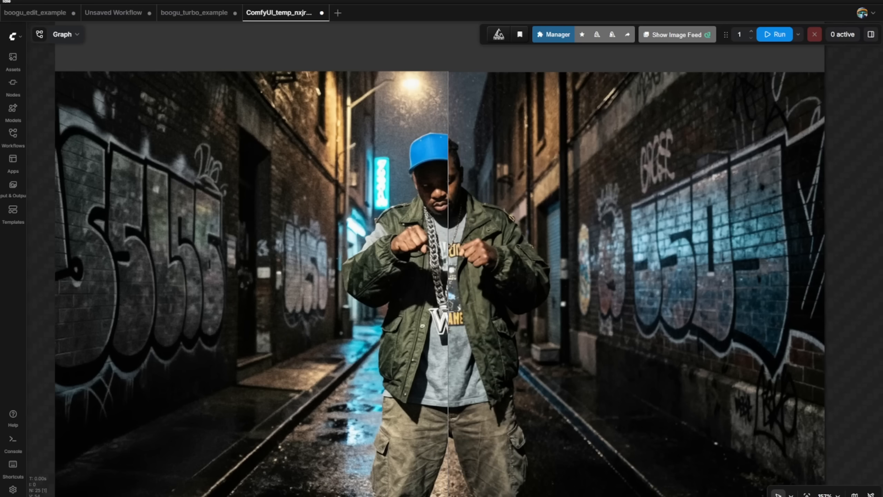
scroll(644, 384, down, 10)
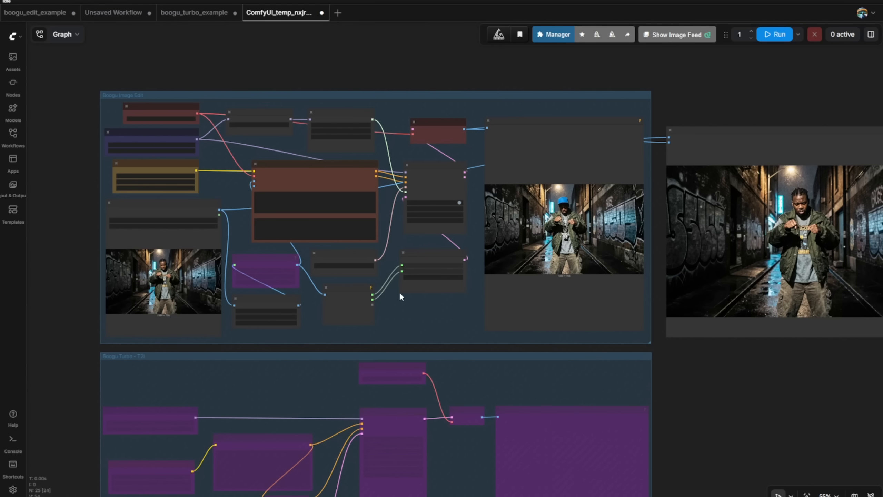
scroll(402, 309, up, 1)
drag(402, 311, 400, 328)
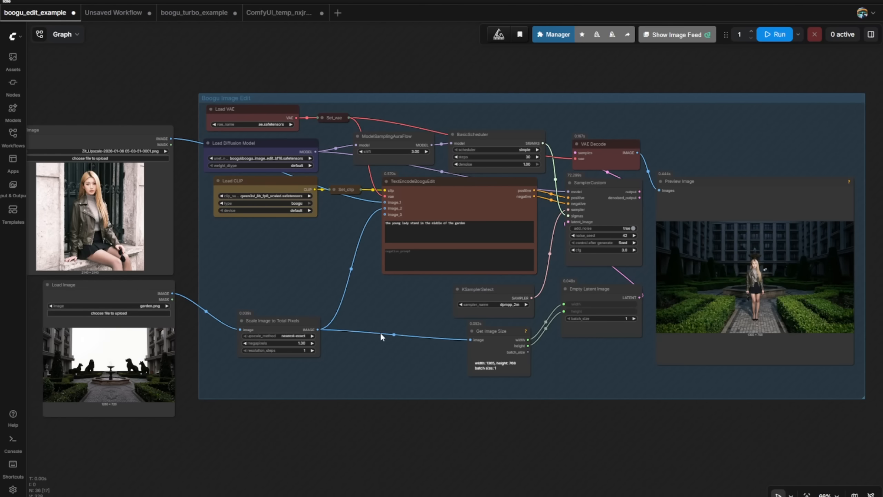
- In boogu_edit_example, reposition the portrait Load Image node, align the garden.png Load Image node beneath it, and widen the garden node to match
drag(133, 131, 151, 120)
drag(244, 275, 280, 258)
drag(145, 274, 131, 265)
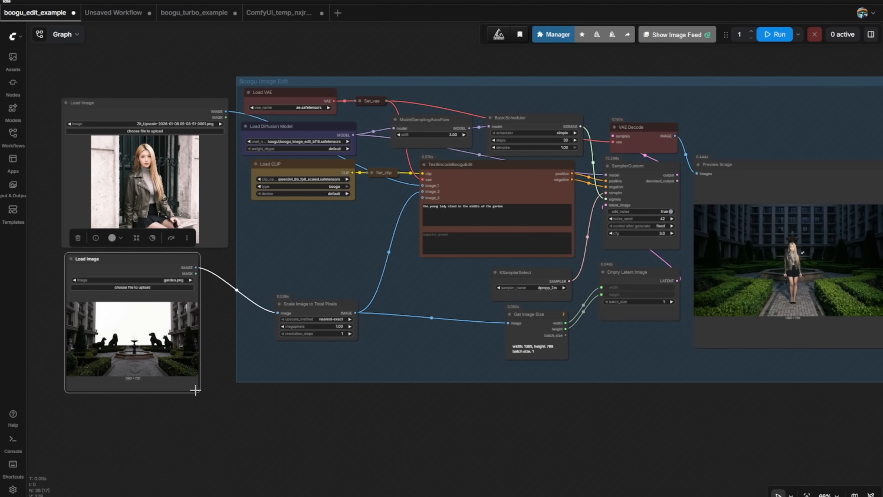
drag(195, 390, 228, 389)
- Examine the portrait and garden source images, the garden prompt in TextEncodeBooguEdit, and the combined picture in the Preview Image node
scroll(167, 386, up, 4)
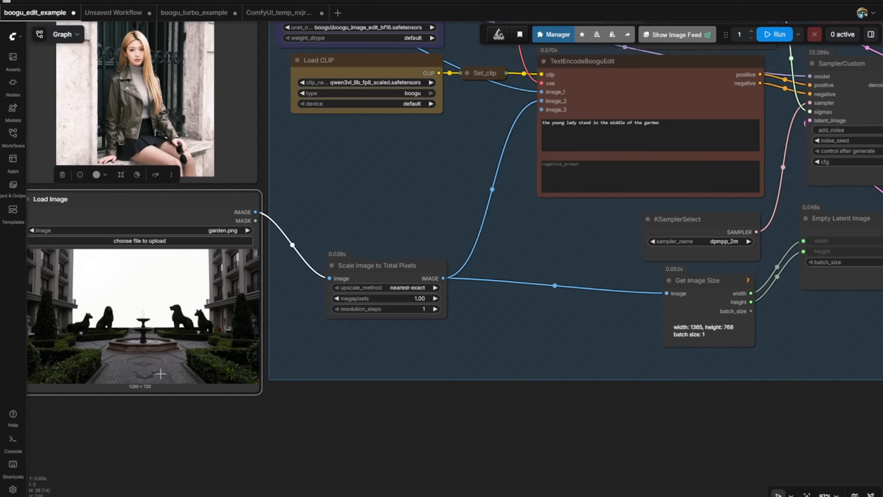
scroll(298, 196, up, 3)
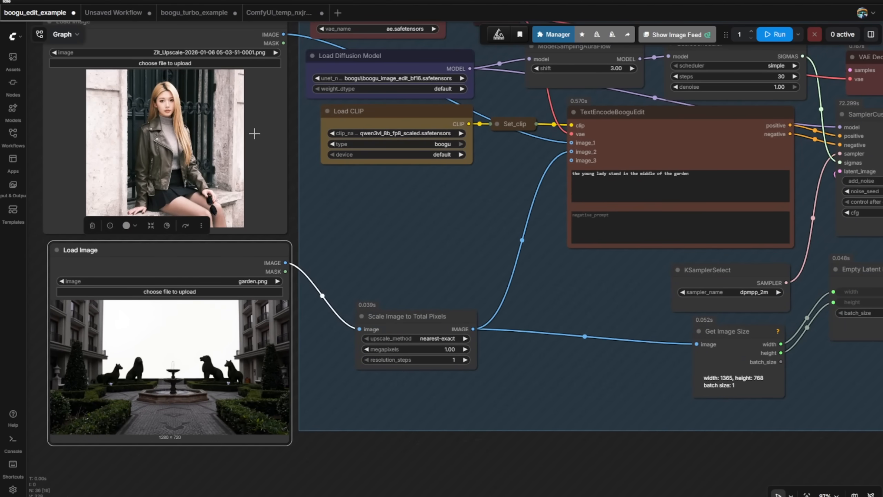
click(254, 133)
drag(439, 204, 168, 258)
scroll(344, 265, up, 2)
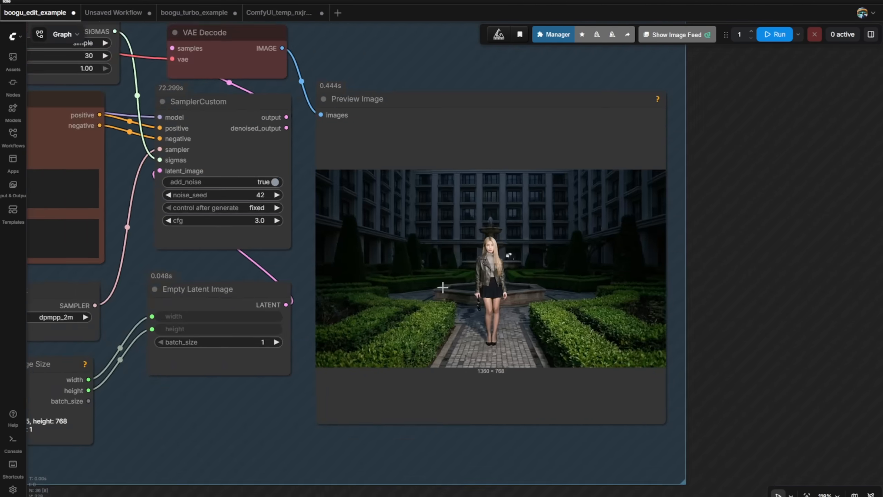
scroll(438, 300, up, 2)
scroll(408, 241, down, 2)
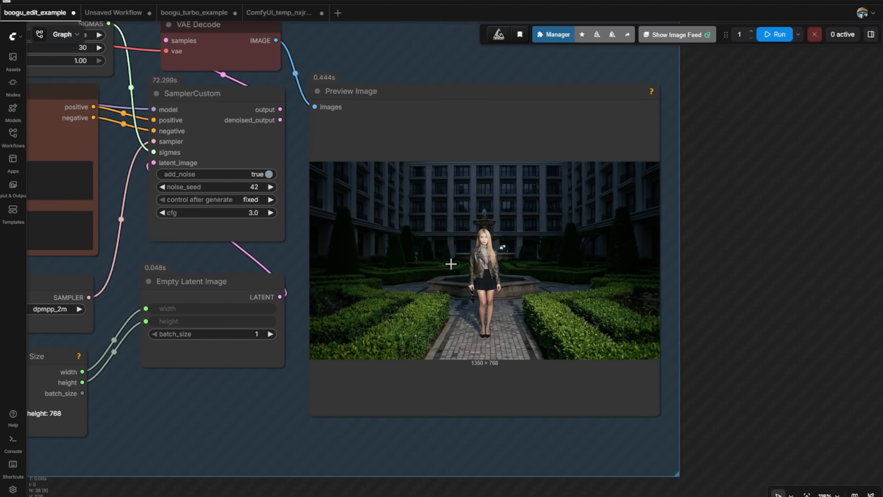
scroll(451, 264, up, 1)
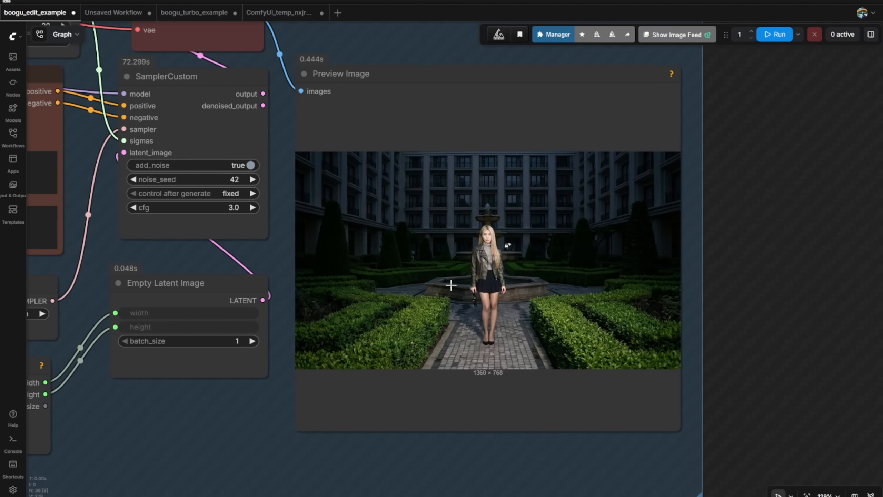
scroll(234, 434, down, 1)
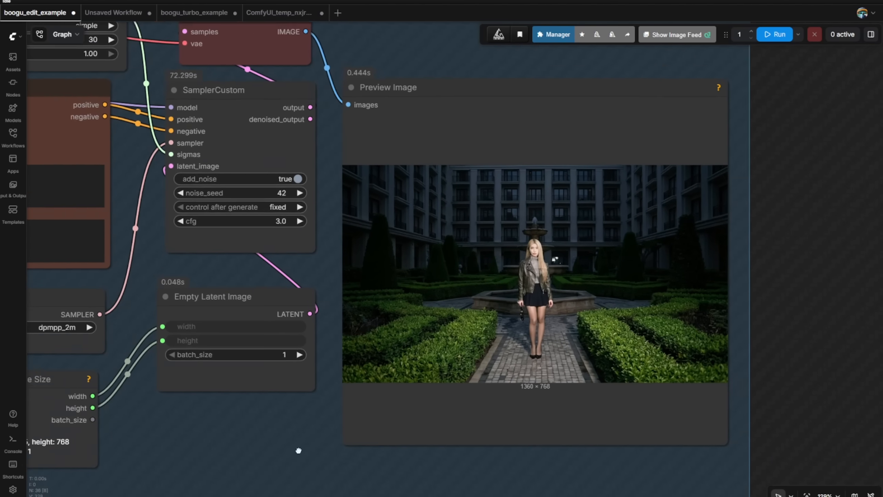
drag(234, 433, 509, 453)
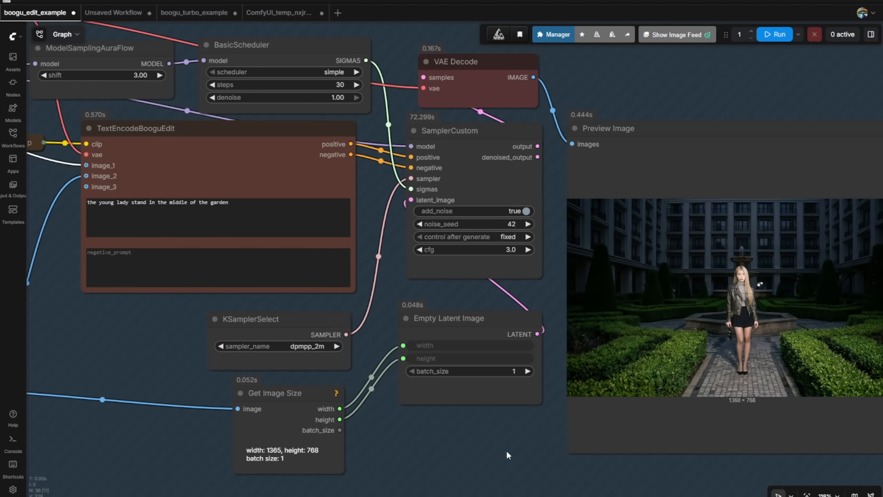
scroll(506, 450, down, 1)
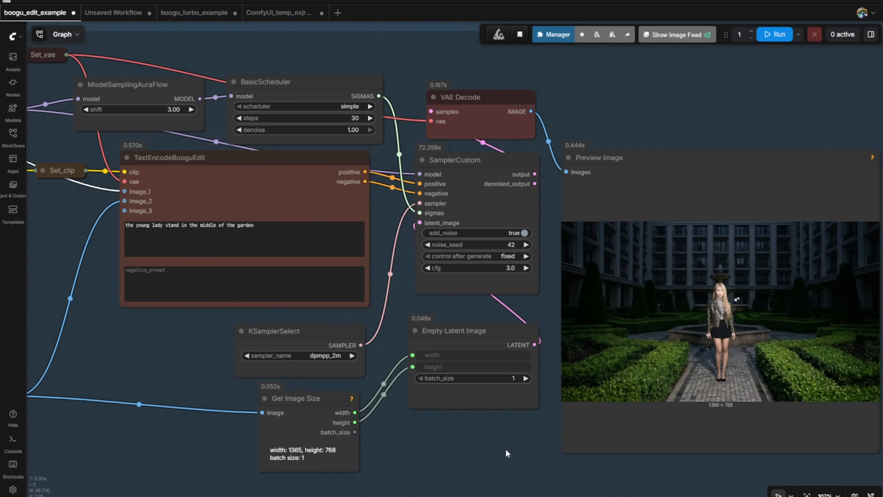
- Add "close up shot" to the garden prompt in TextEncodeBooguEdit and generate the combined picture again
scroll(505, 449, up, 4)
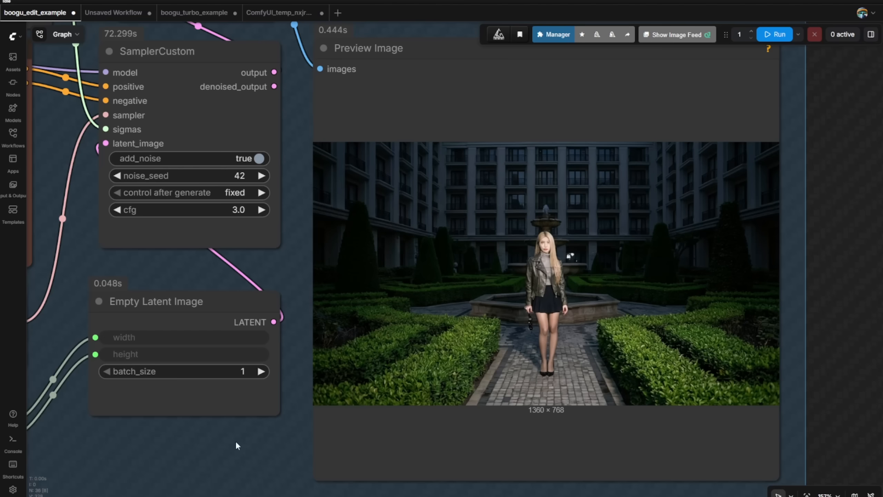
drag(108, 451, 486, 458)
click(279, 169)
text(close up)
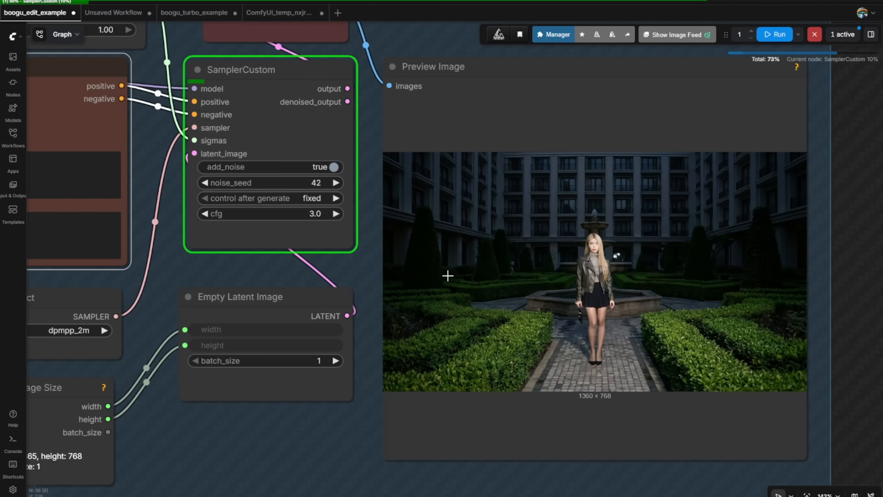
scroll(459, 268, down, 1)
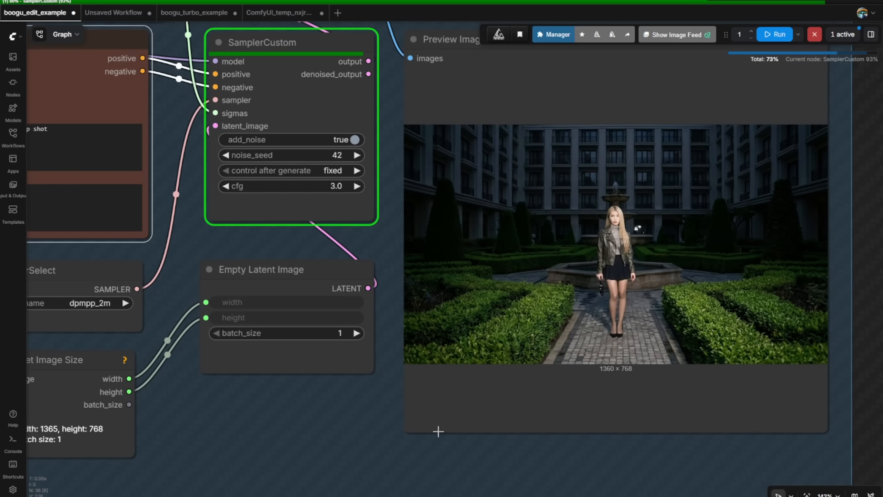
scroll(662, 347, up, 1)
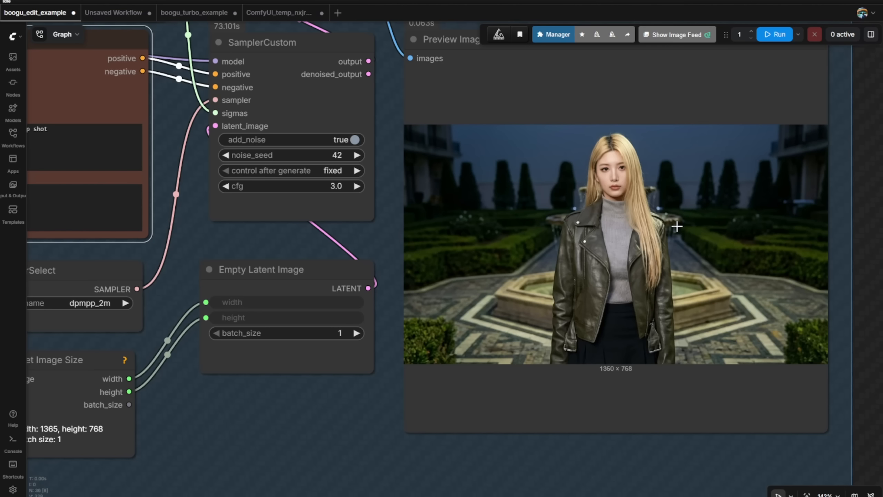
- Place the Preview Image node beside the portrait and garden Load Image nodes, and shift the garden.png node slightly away from it
scroll(595, 357, down, 6)
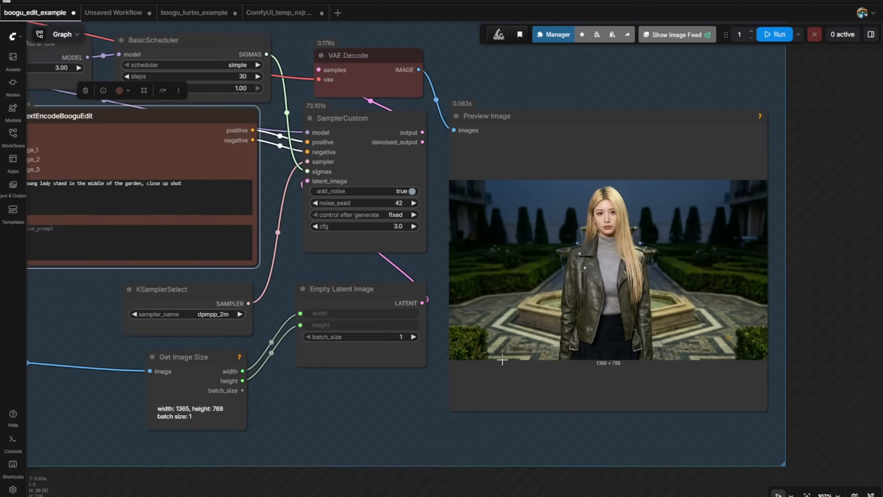
drag(358, 418, 698, 372)
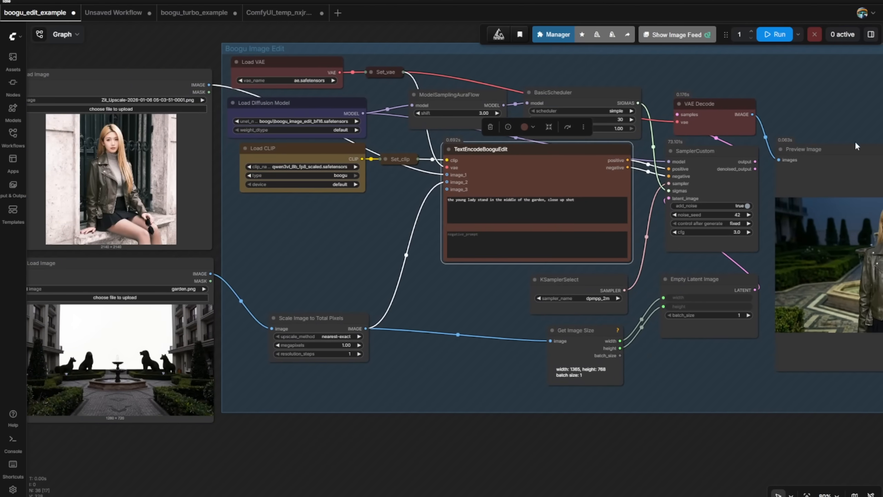
drag(855, 148, 300, 110)
drag(246, 376, 391, 362)
scroll(393, 364, up, 4)
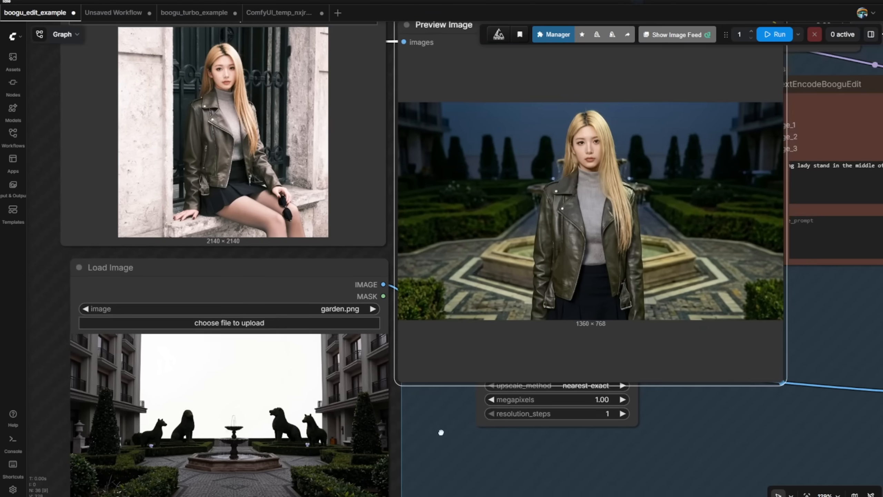
drag(441, 432, 490, 400)
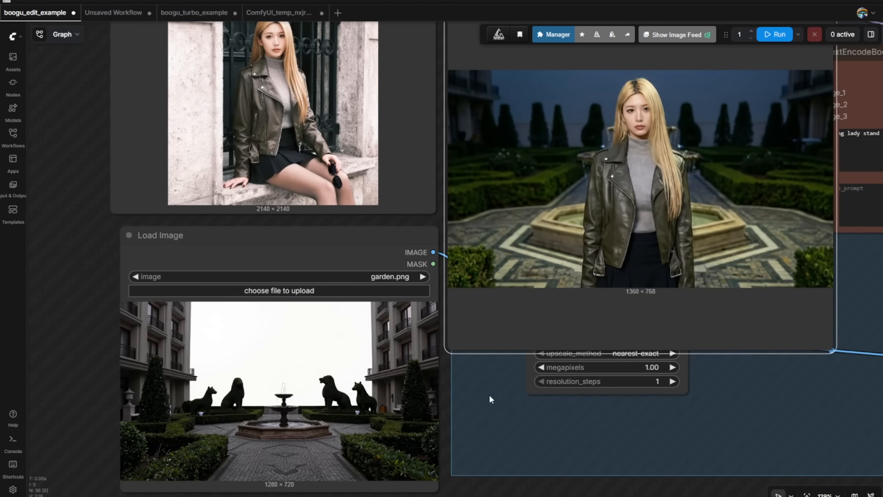
drag(380, 238, 367, 233)
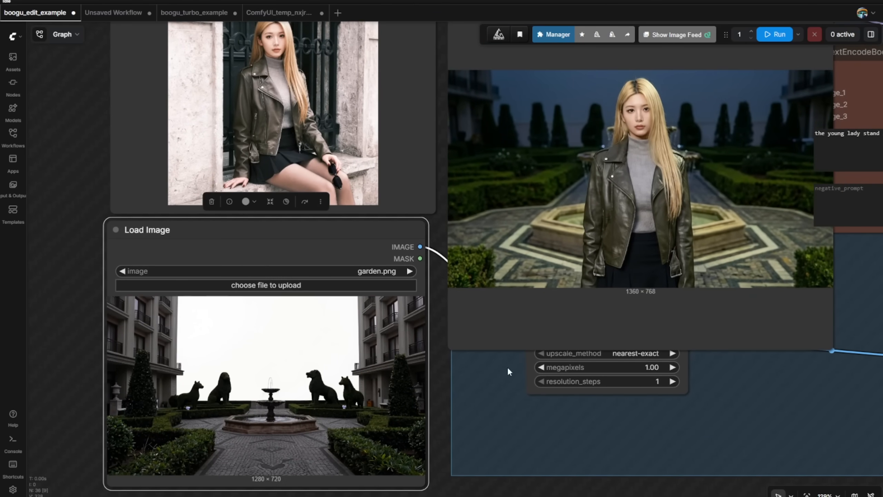
- Check the close-up prompt in TextEncodeBooguEdit and compare the woman's face, hair and jacket in the result with the source portrait
scroll(509, 372, up, 5)
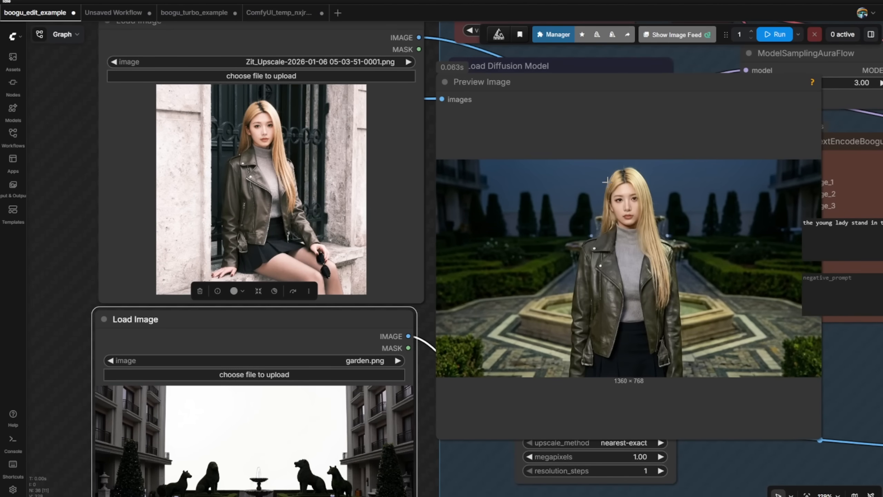
drag(868, 367, 655, 354)
click(713, 132)
drag(716, 137, 748, 132)
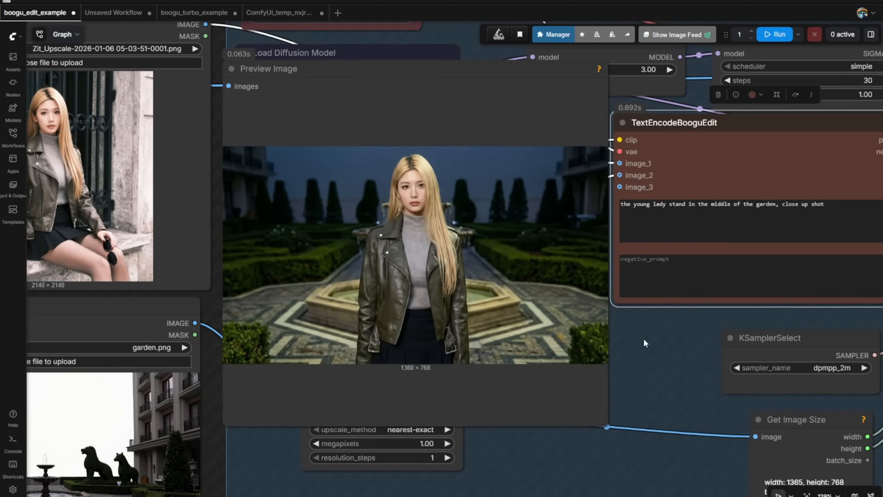
drag(641, 331, 824, 346)
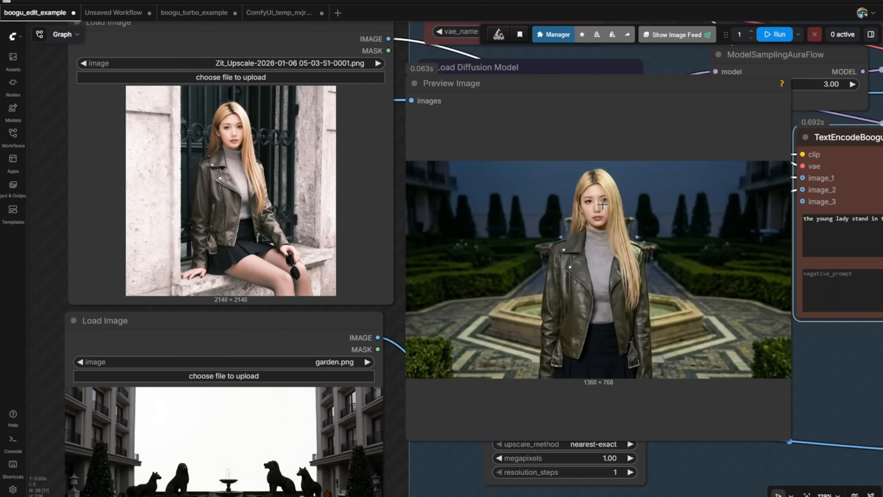
scroll(294, 133, up, 2)
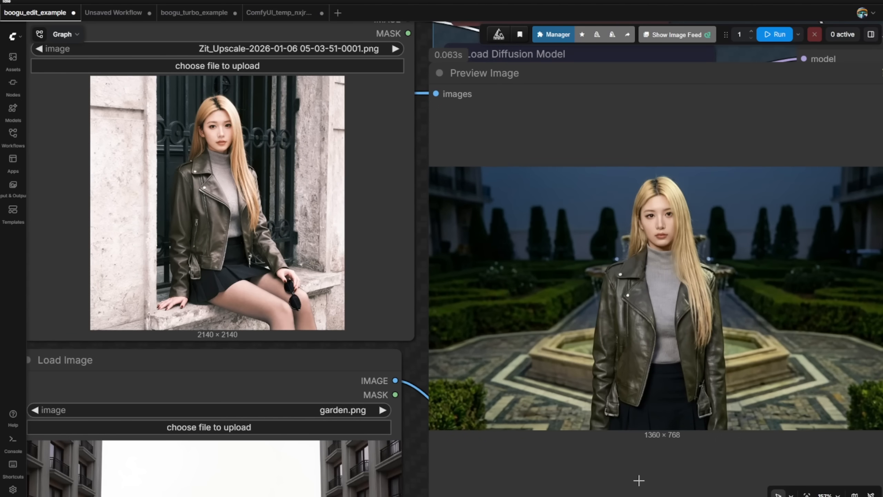
drag(601, 467, 585, 450)
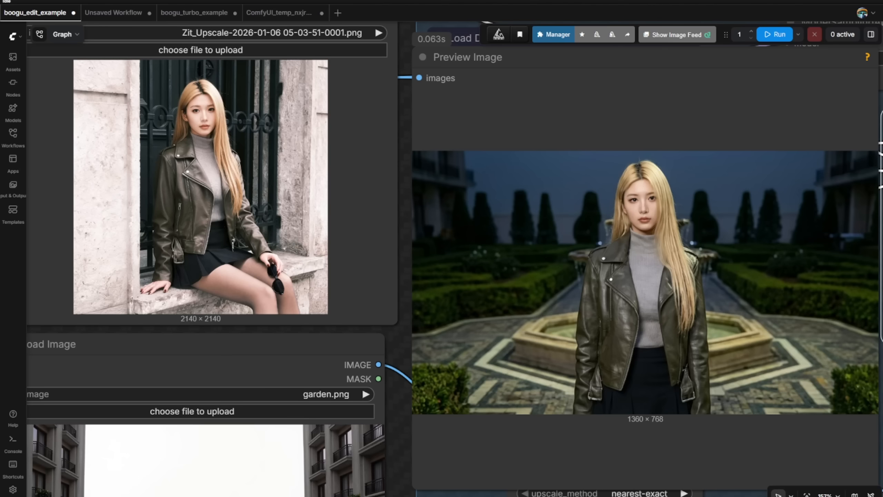
- Move the garden.png Load Image node up against the portrait and lower the Preview Image node beside it
scroll(591, 480, down, 3)
drag(335, 228, 343, 204)
scroll(500, 415, down, 2)
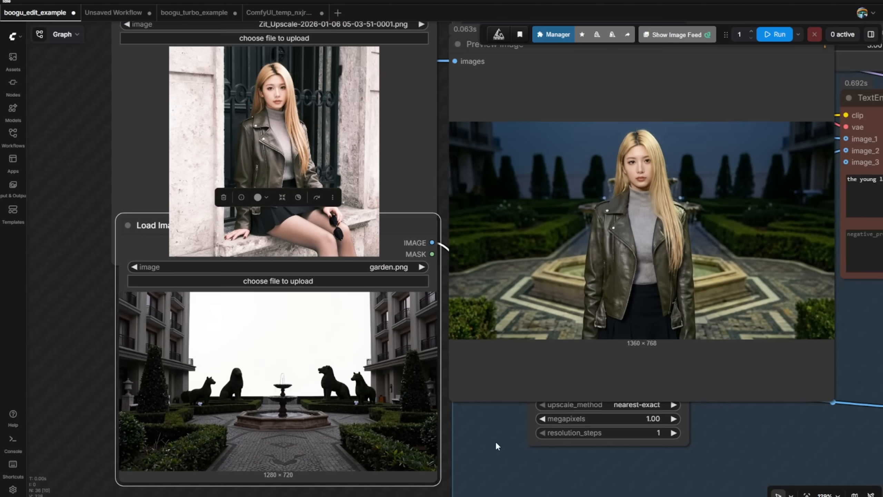
drag(501, 415, 500, 422)
drag(548, 75, 556, 177)
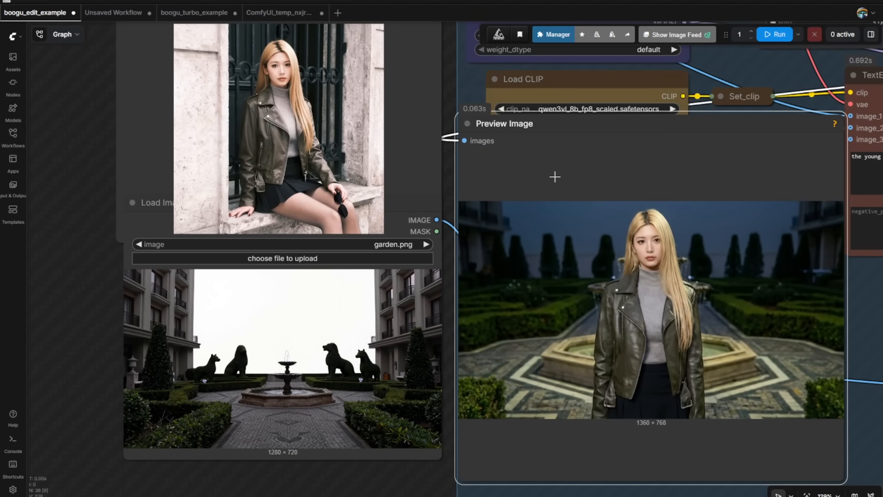
- Compare the fountain, hedges, paving and buildings of the garden source image with the background of the close-up result
drag(378, 491, 347, 424)
scroll(381, 410, up, 2)
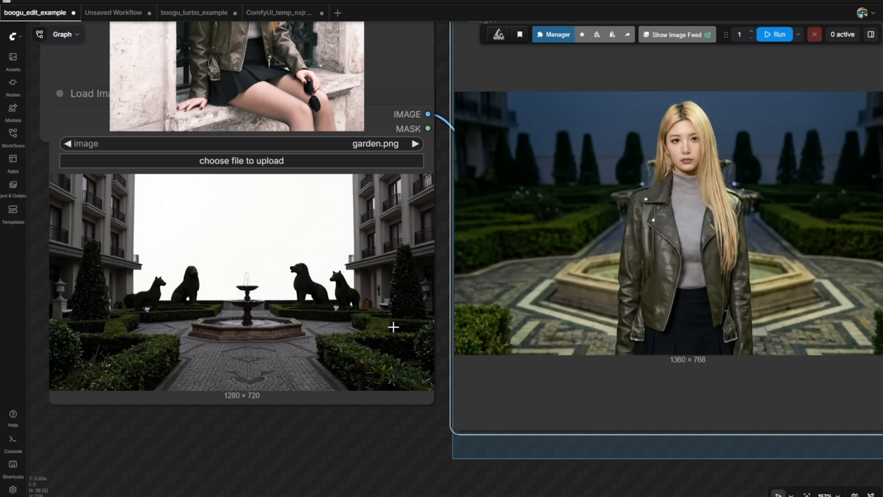
scroll(408, 177, down, 3)
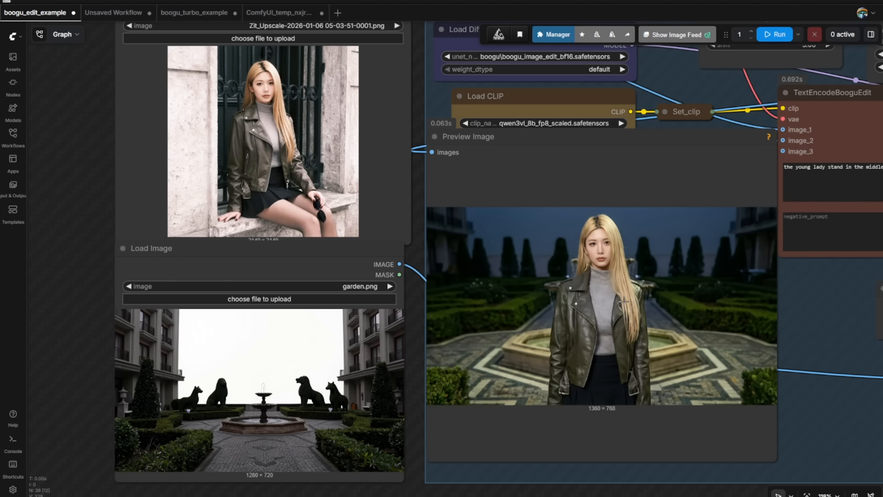
scroll(611, 334, up, 3)
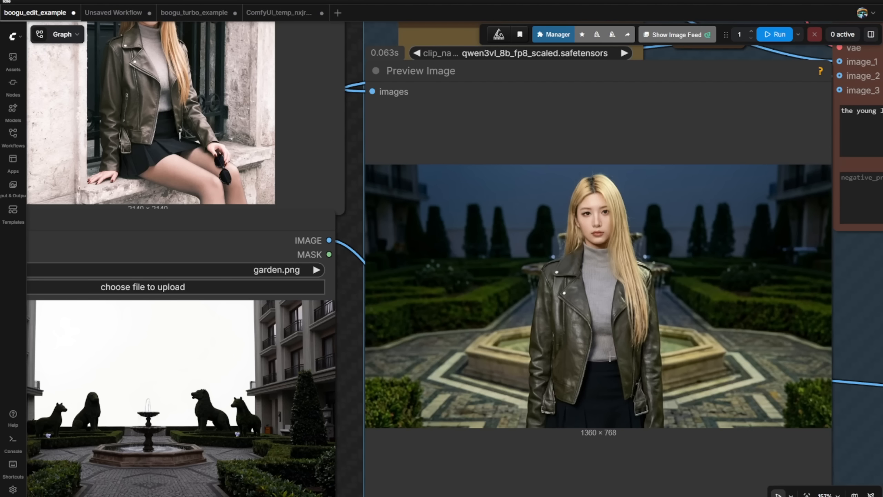
scroll(610, 361, down, 3)
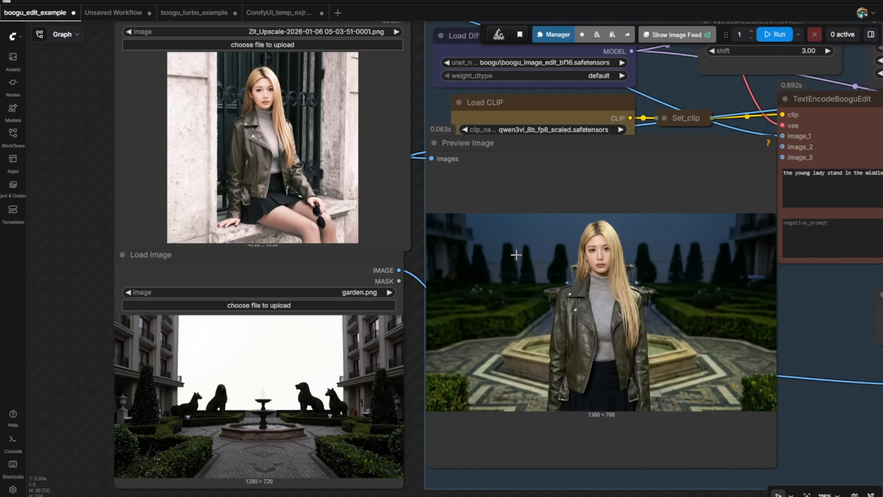
- Return the Preview Image node to its place beside VAE Decode and SamplerCustom, and view the whole Boogu Image Edit group
drag(847, 312, 276, 336)
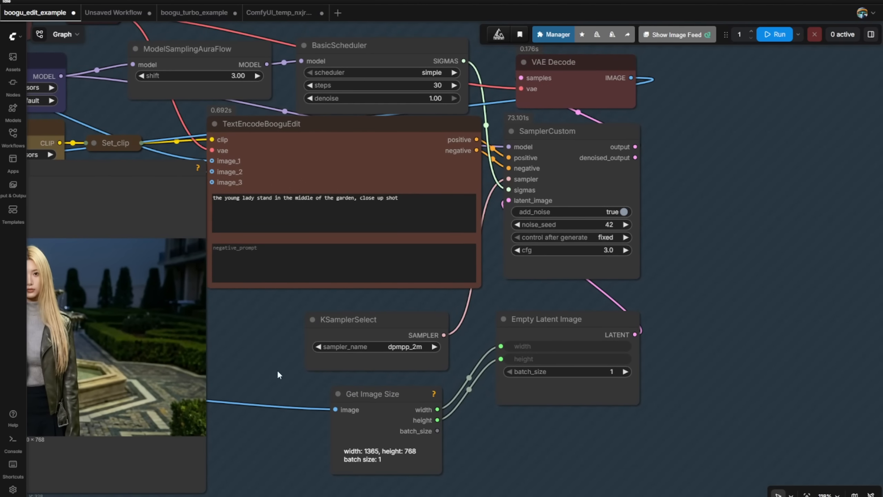
drag(120, 175, 810, 73)
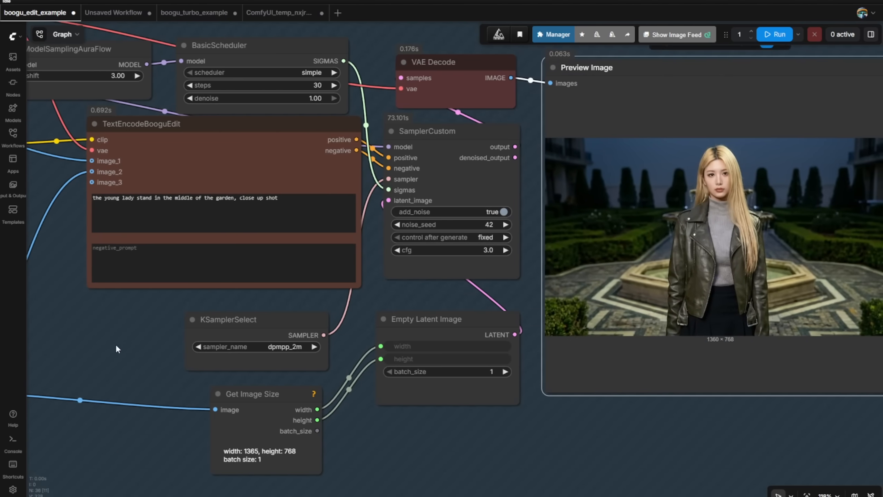
scroll(115, 338, down, 3)
key(.)
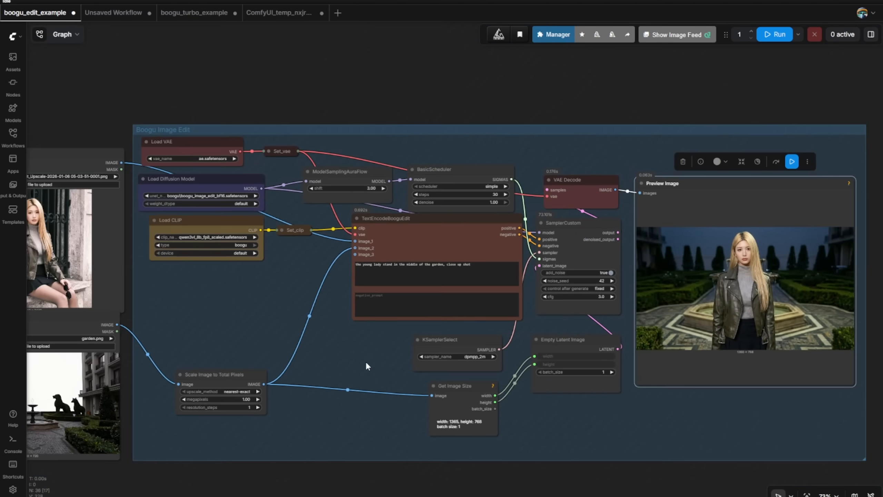